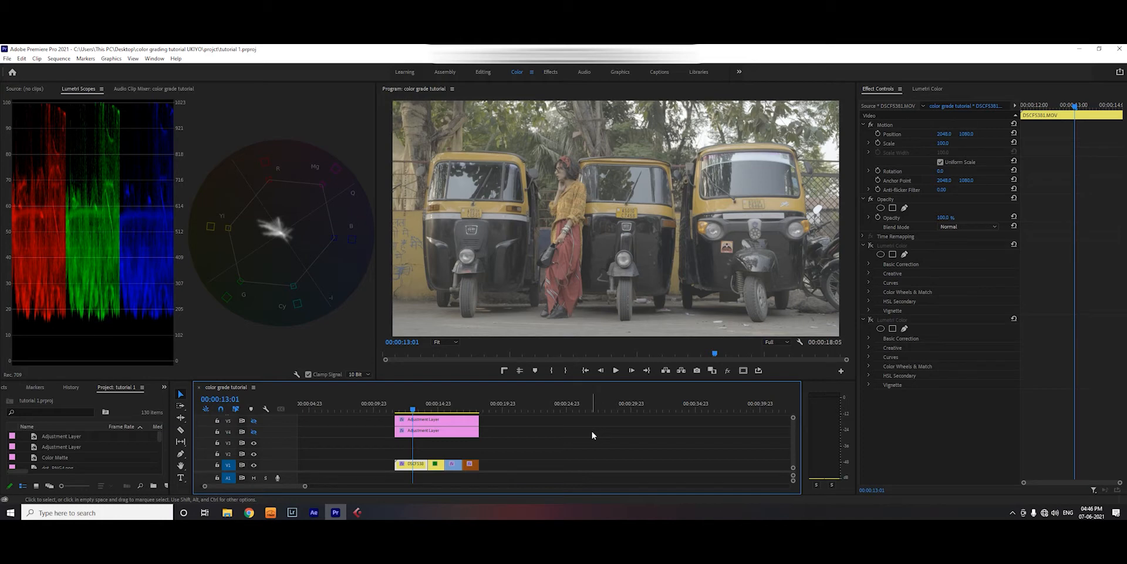
- Scrub through the ungraded rickshaw clip in the timeline and stop at 00:00:13:10
click(592, 435)
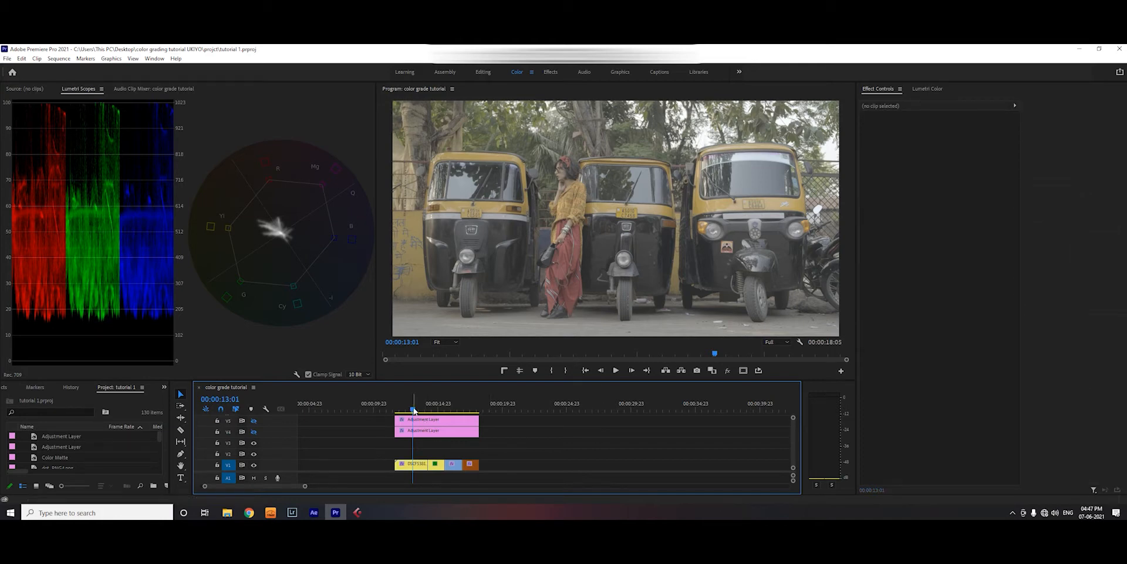
click(409, 409)
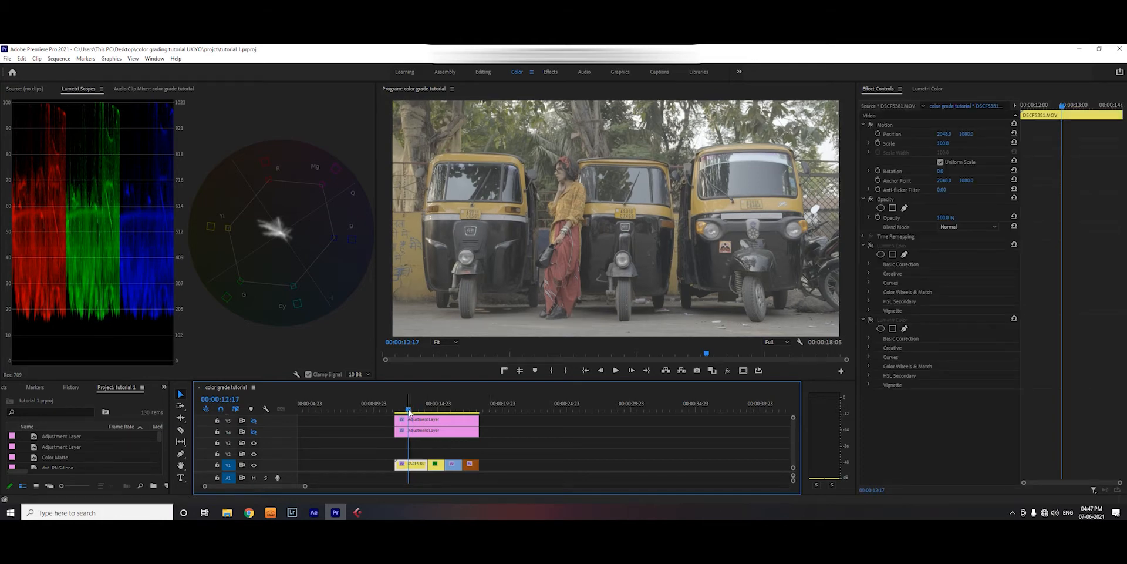
mouse_move(410, 410)
mouse_down()
mouse_move(480, 417)
mouse_move(402, 424)
mouse_move(475, 427)
mouse_move(417, 429)
mouse_up()
click(424, 440)
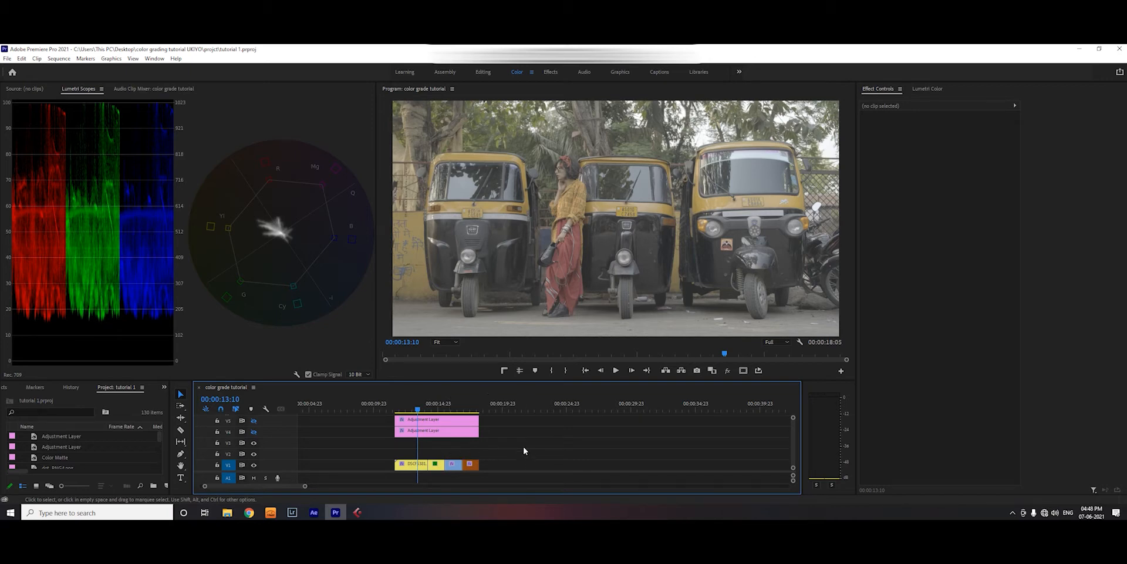
- View the Creative look in the lower adjustment layer's Lumetri Color effect, and check the Earth Film LUTs folder in File Explorer
click(444, 432)
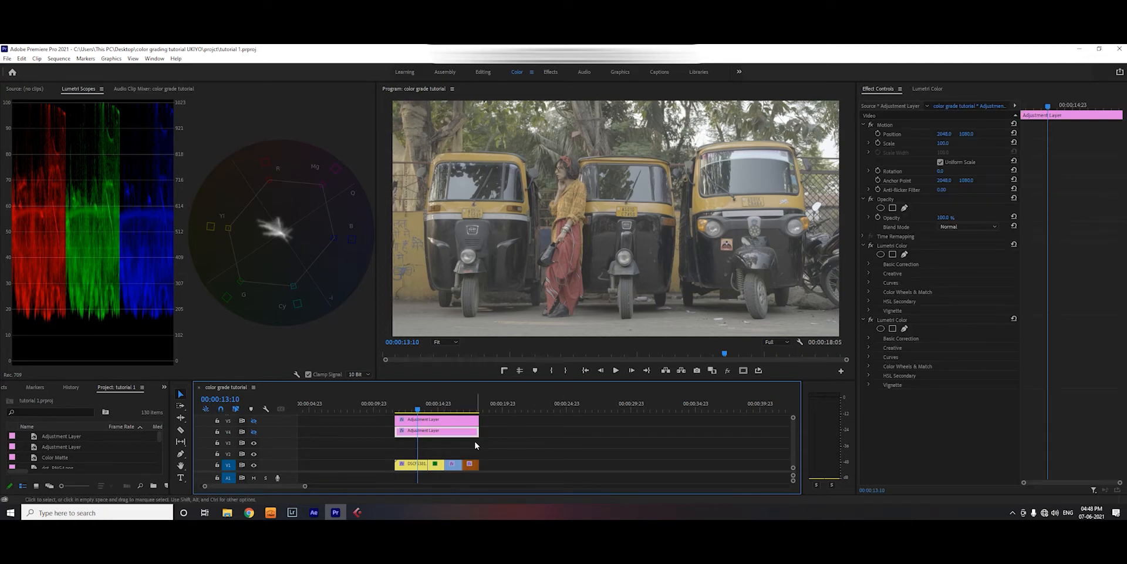
click(922, 89)
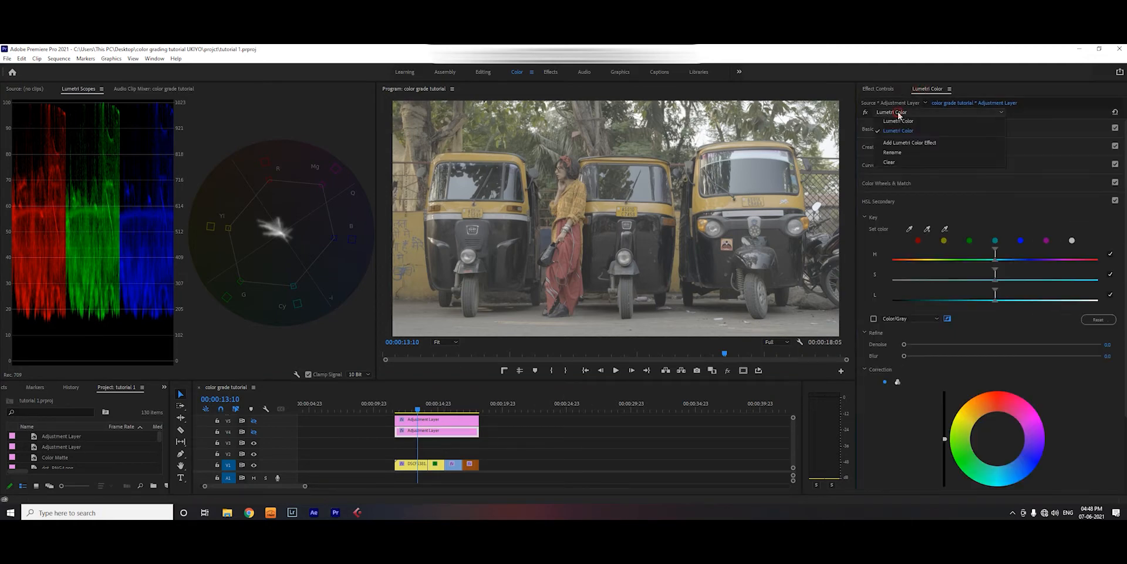
click(879, 183)
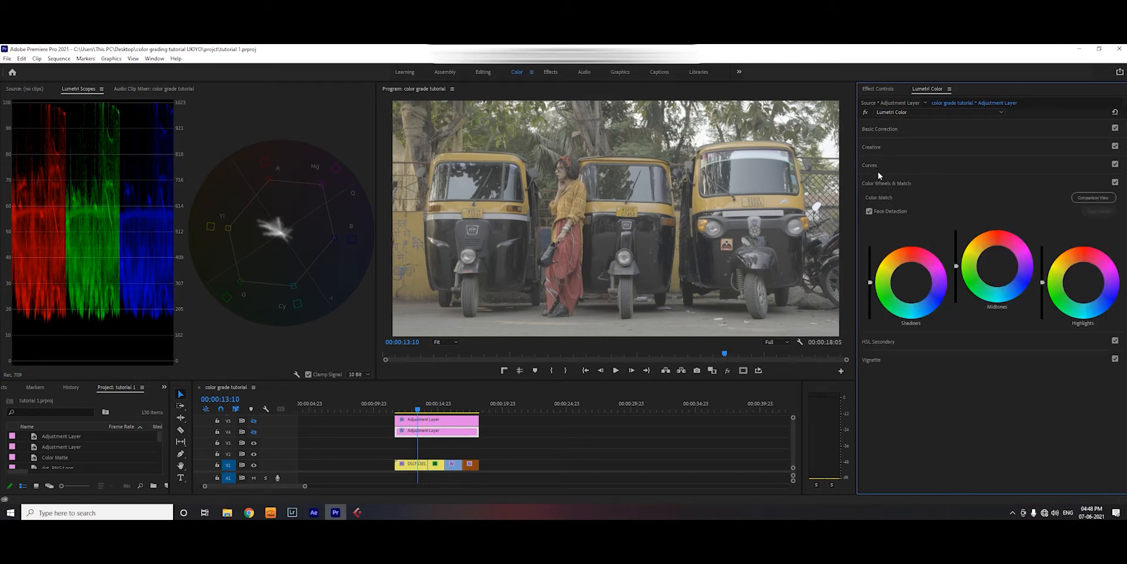
click(880, 147)
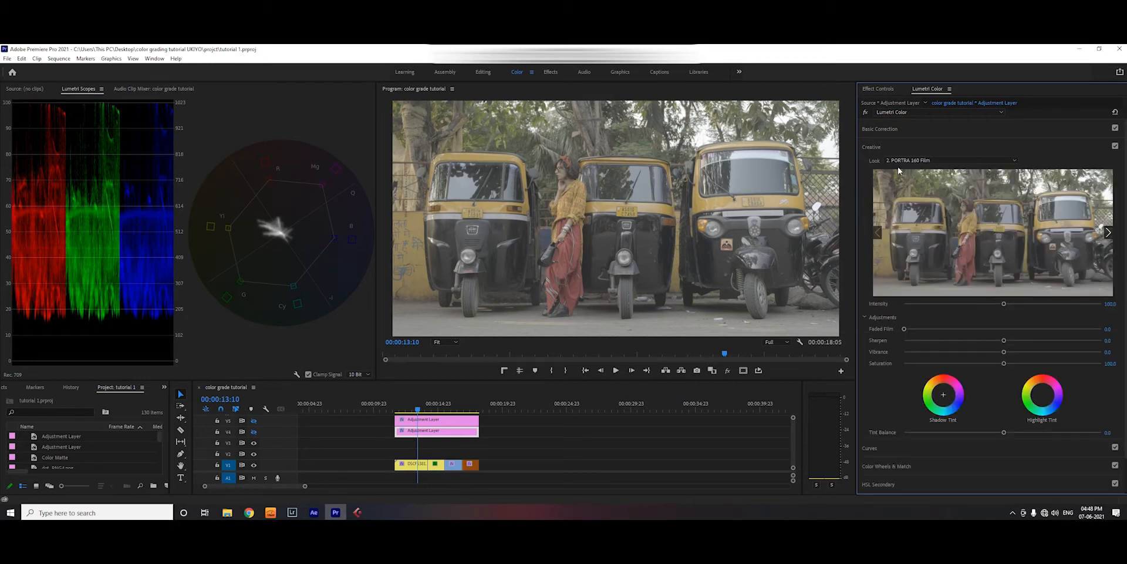
click(227, 512)
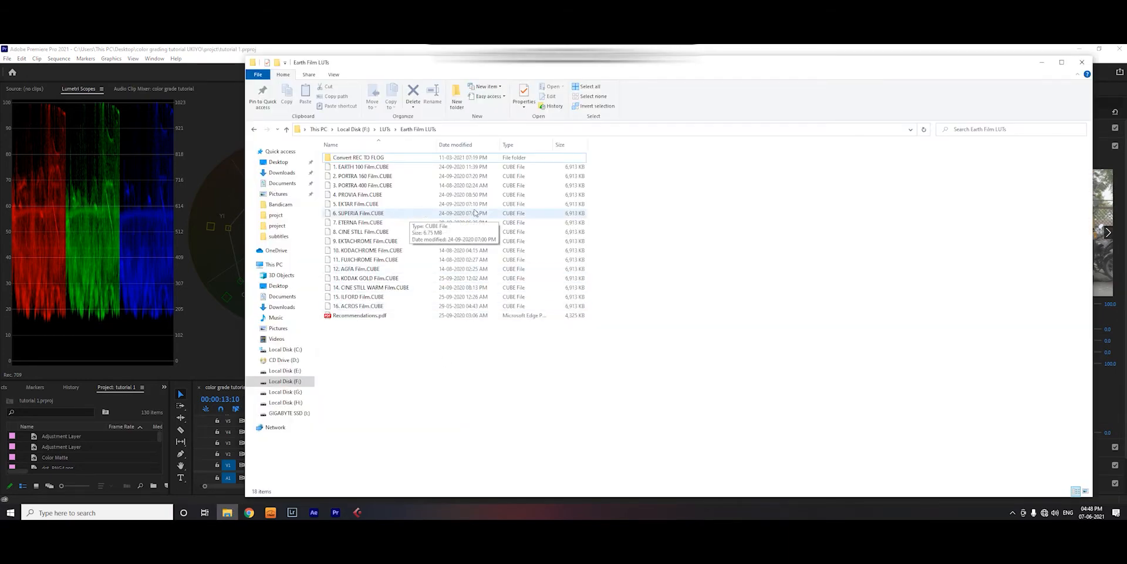
click(464, 206)
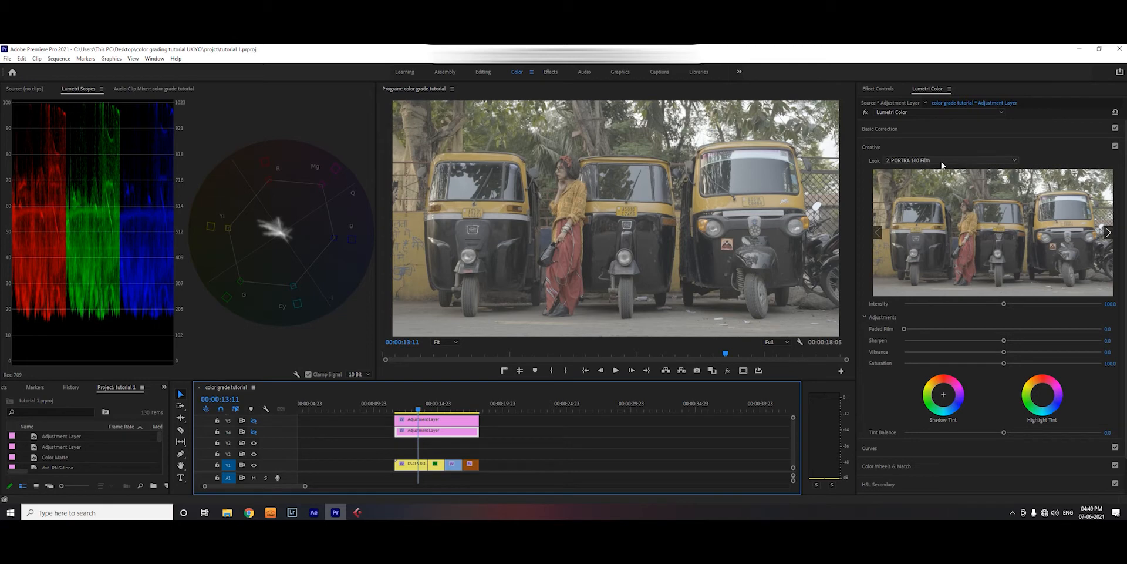
- Turn on the track output for the lower adjustment layer and select that layer
click(253, 432)
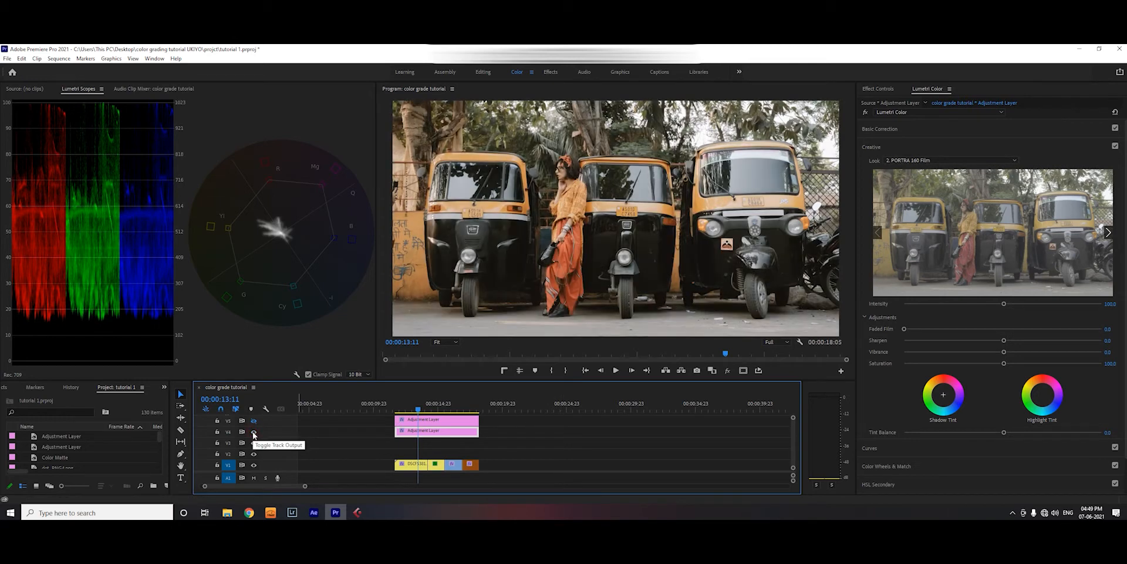
click(445, 433)
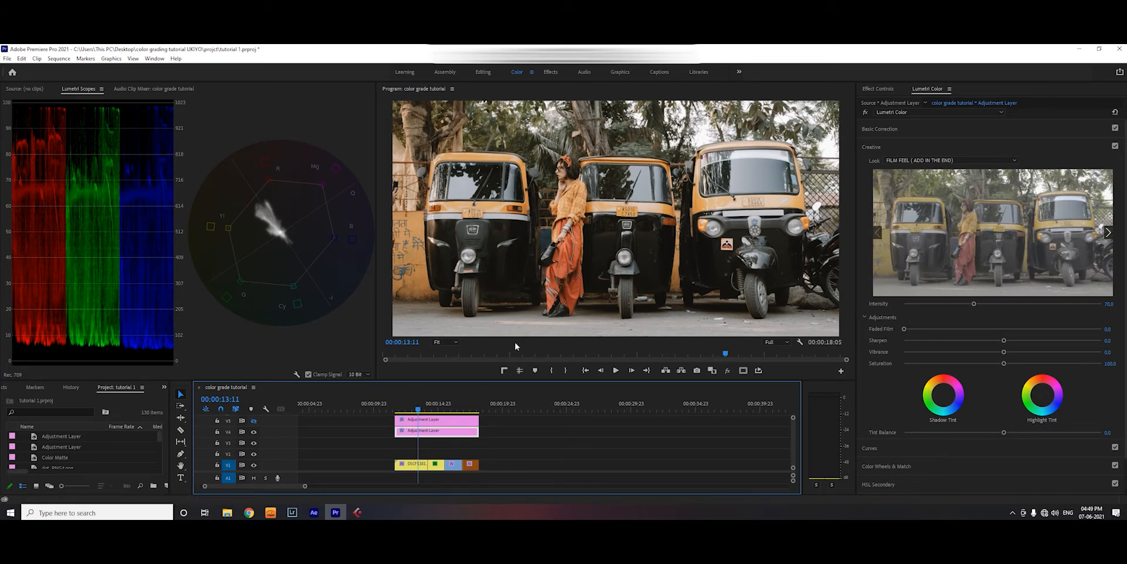
- Enable the first Lumetri Color effect on the DSCF5381.MOV rickshaw clip and expand its Curves settings
click(416, 465)
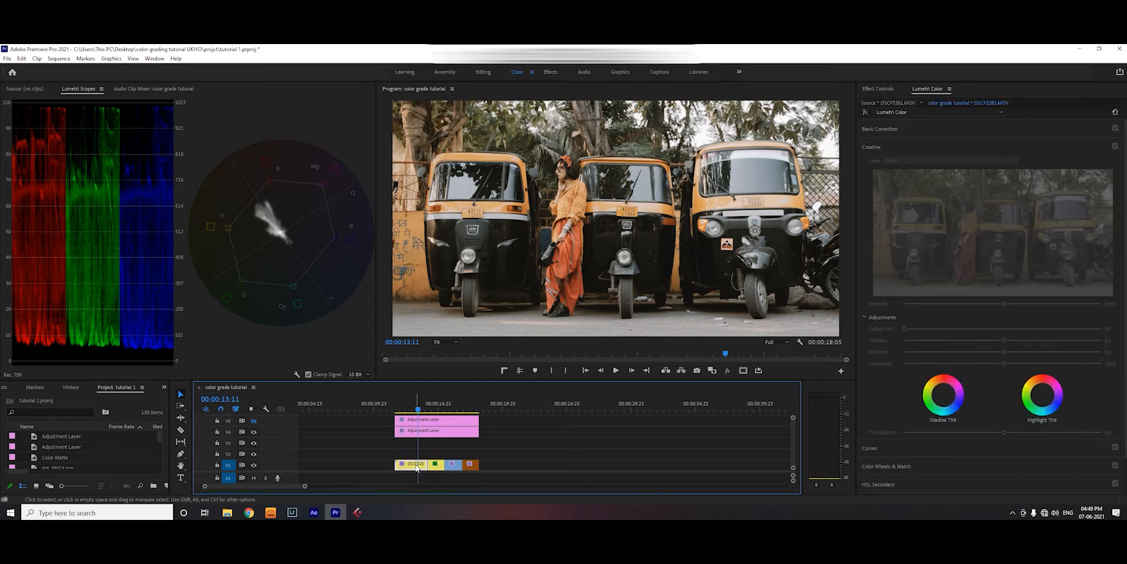
click(864, 112)
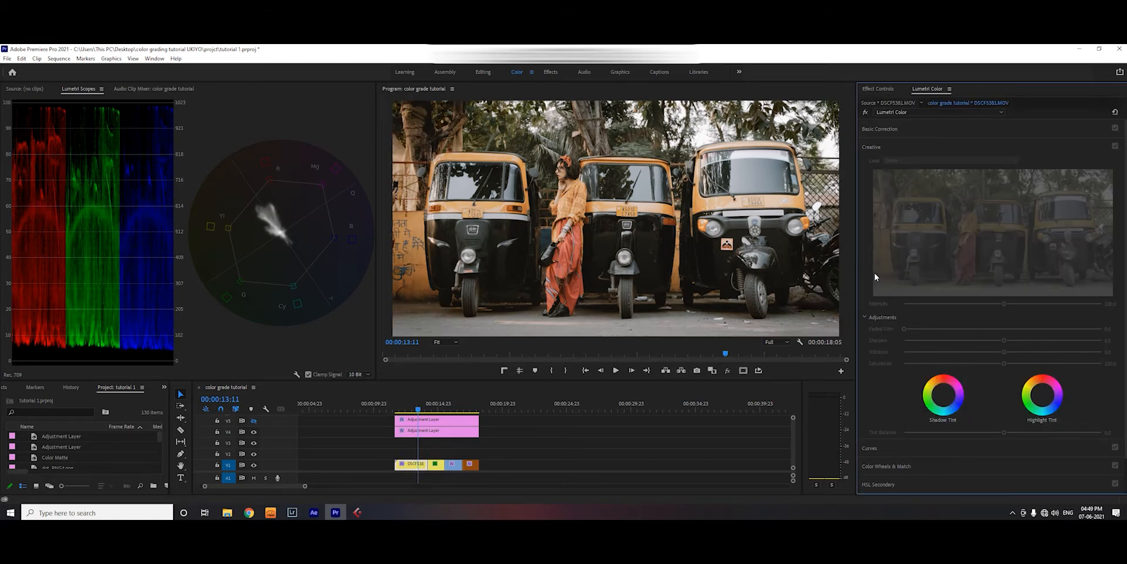
click(874, 147)
click(872, 165)
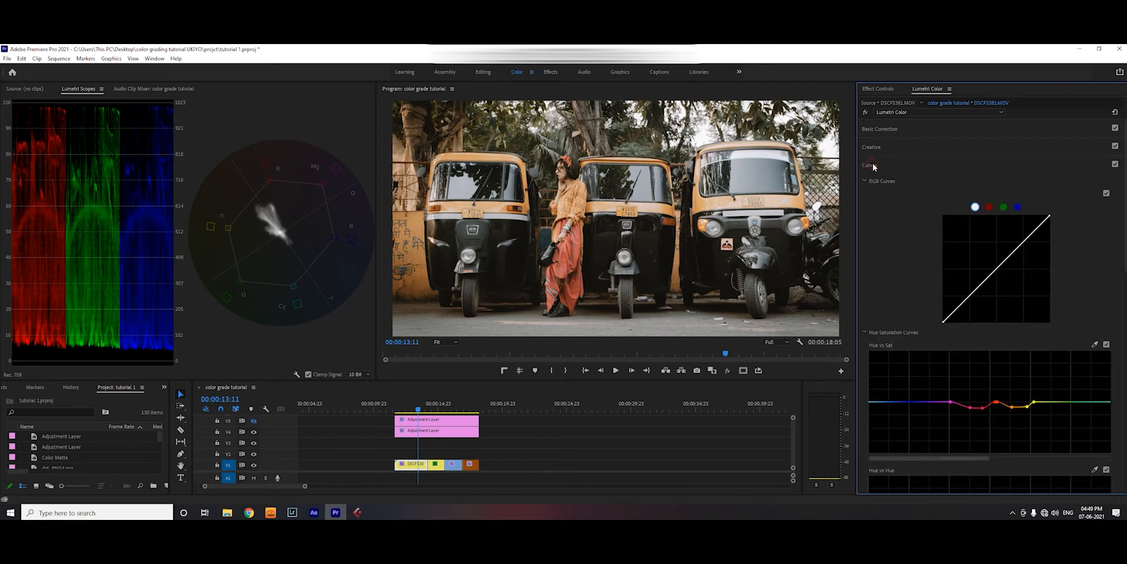
- Compare the clip with and without the Hue vs Sat curve and the Hue vs Hue curve
scroll(910, 258, down, 3)
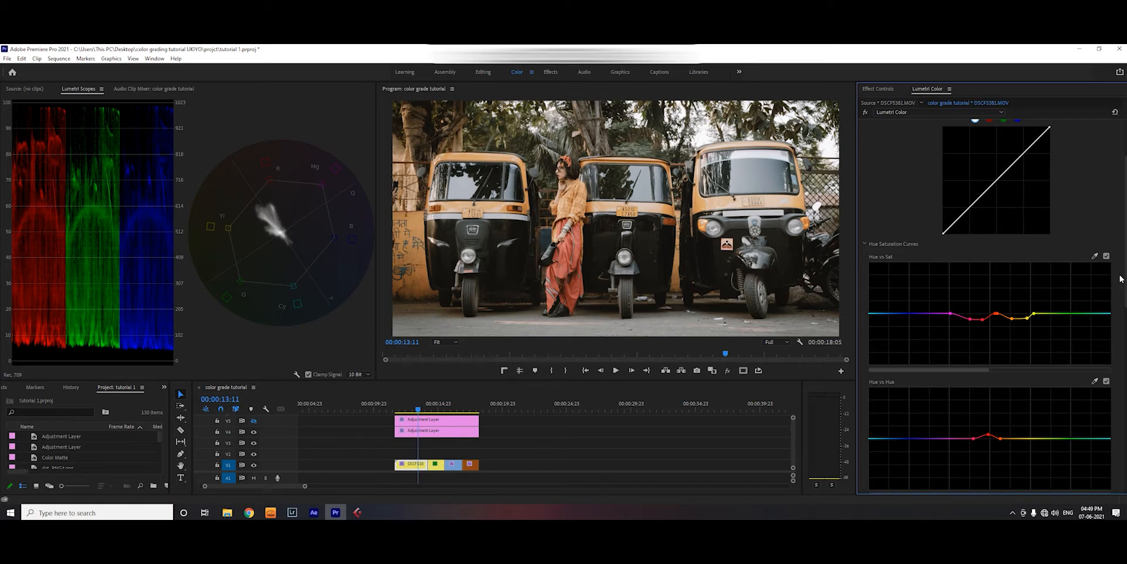
click(1106, 256)
click(1107, 256)
scroll(976, 338, down, 1)
click(1107, 337)
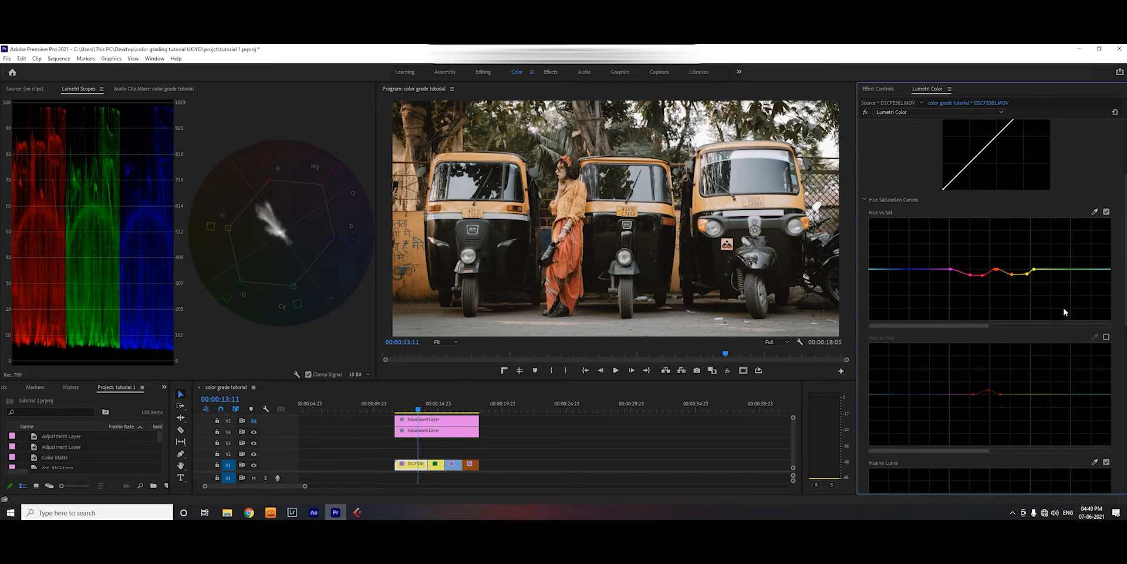
click(1106, 338)
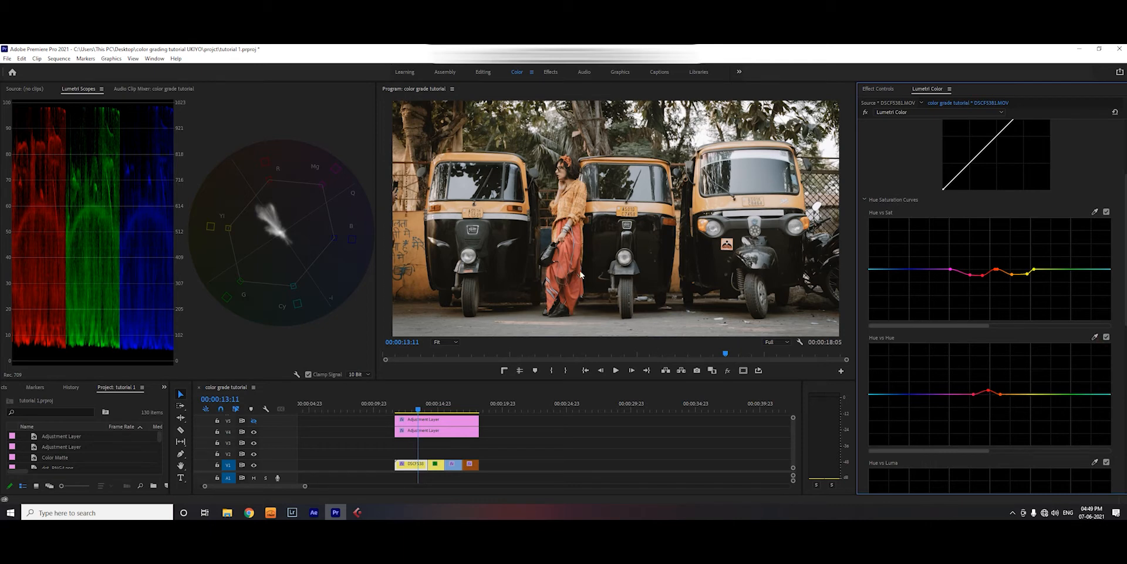
- Switch to the rickshaw clip's second Lumetri Color effect and enable it
scroll(972, 358, up, 3)
click(901, 112)
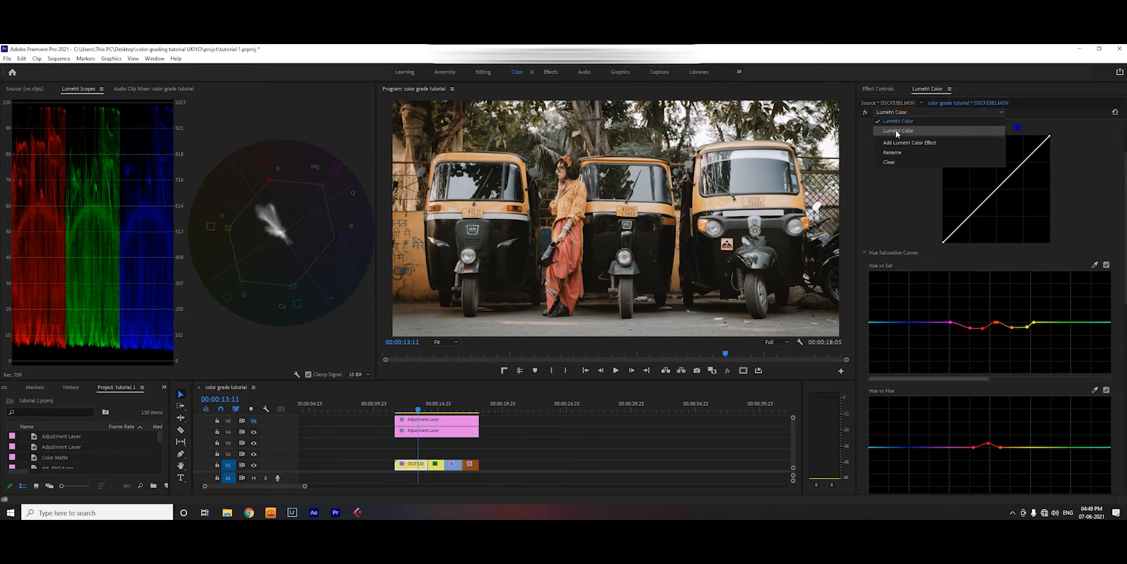
click(896, 122)
click(893, 113)
click(893, 131)
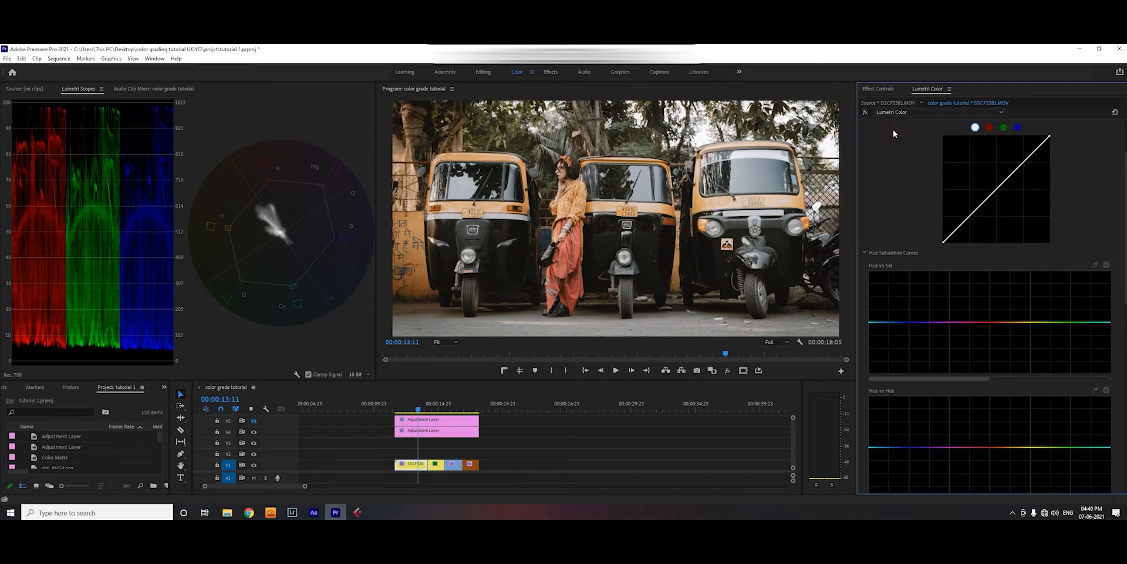
click(866, 112)
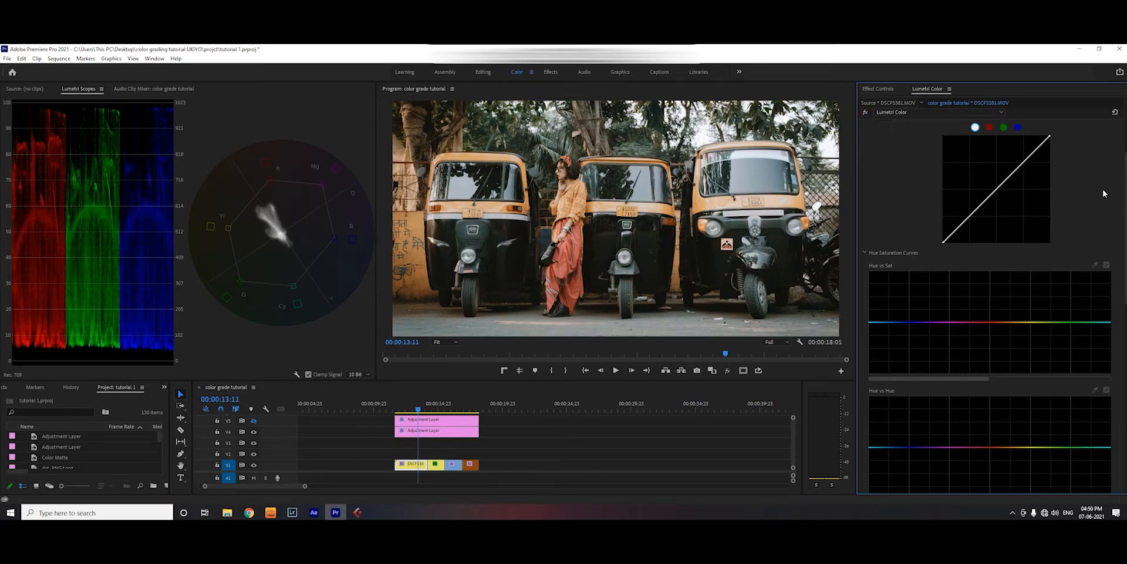
- Preview the HSL Secondary key as a Color/Gray mask, review its refine and correction settings, and return to the normal view
scroll(887, 213, down, 10)
scroll(885, 150, up, 1)
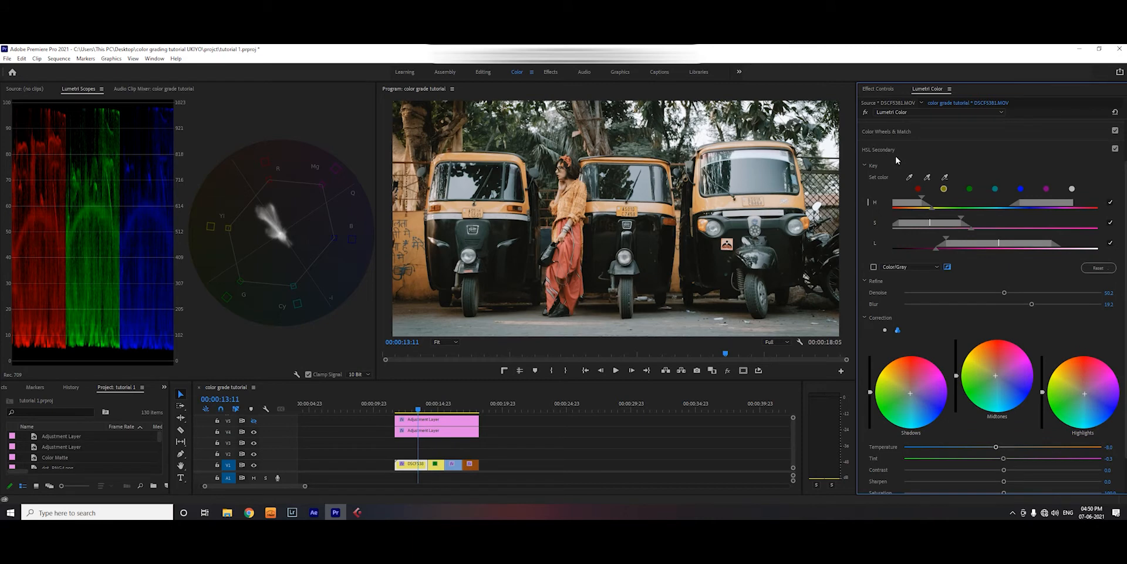
click(873, 267)
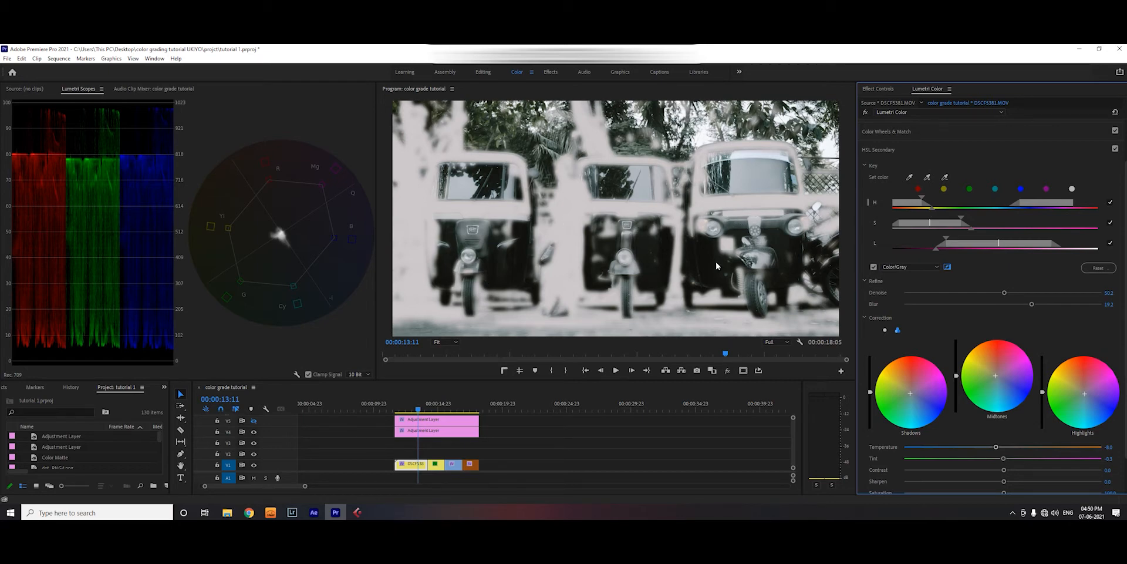
scroll(940, 338, down, 2)
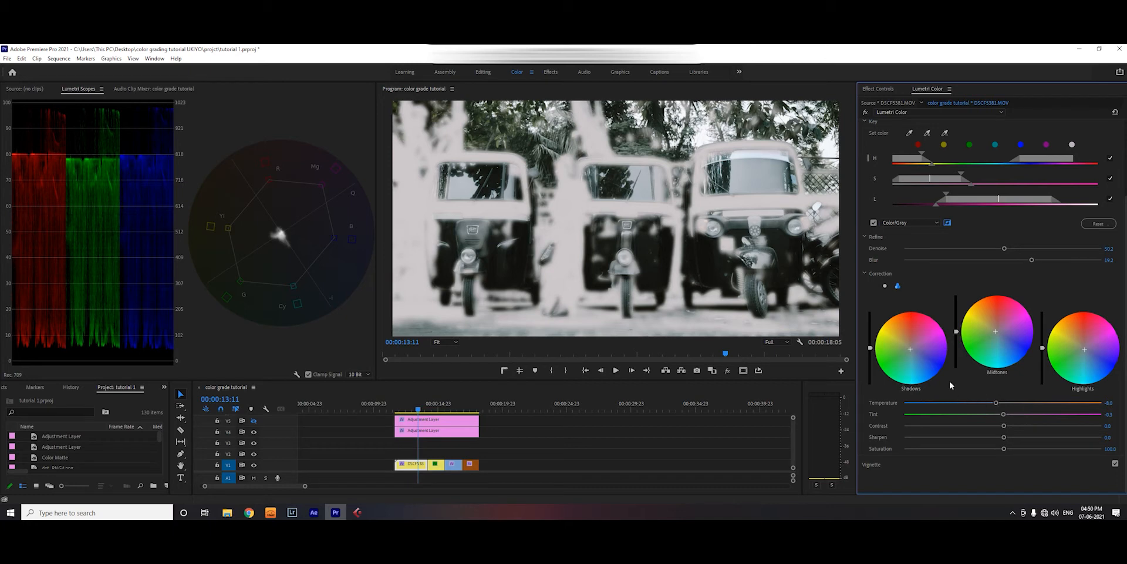
scroll(918, 300, up, 2)
click(873, 285)
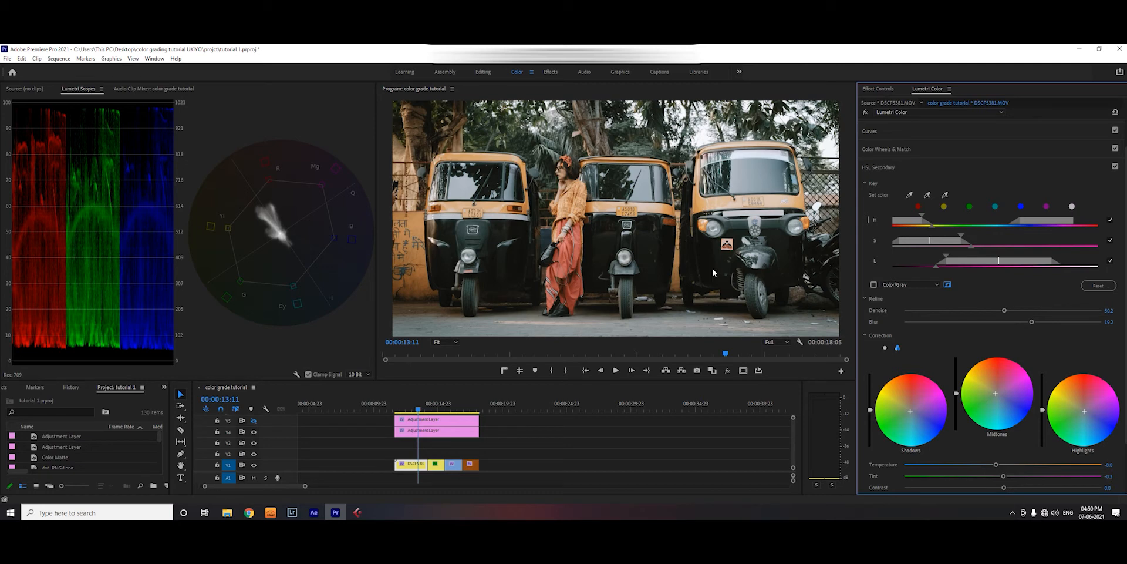
- Compare the rickshaw shot with the HSL Secondary correction off and on, leaving it enabled
click(1115, 166)
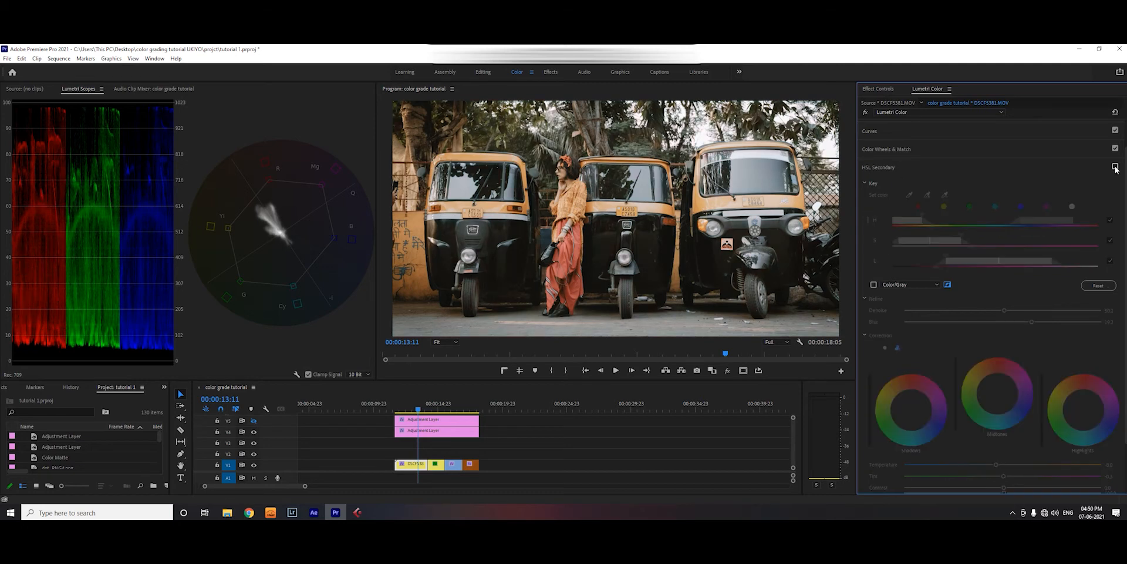
click(1115, 167)
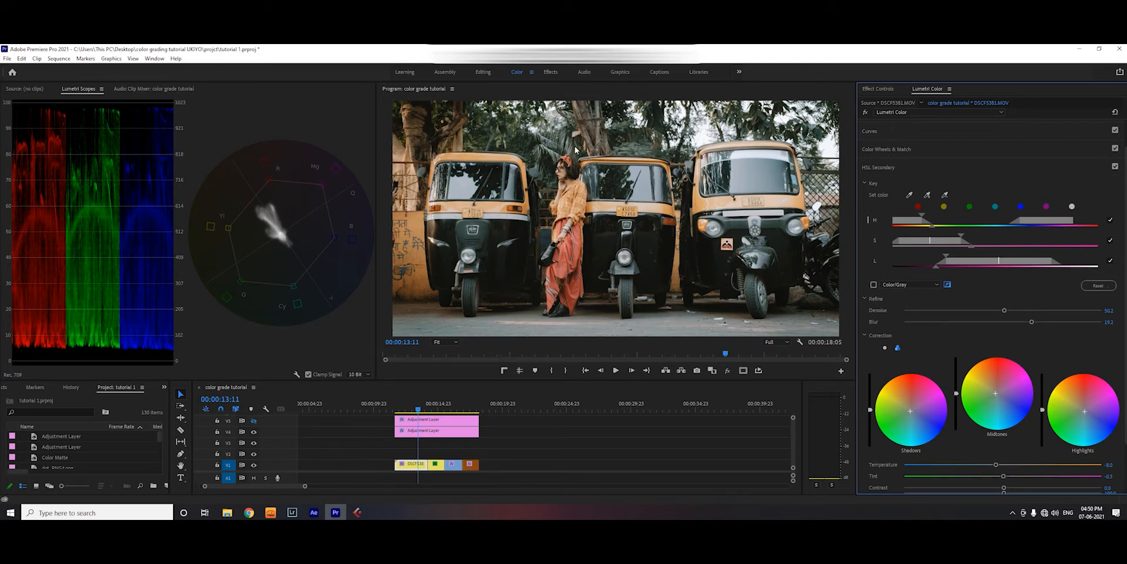
click(1114, 167)
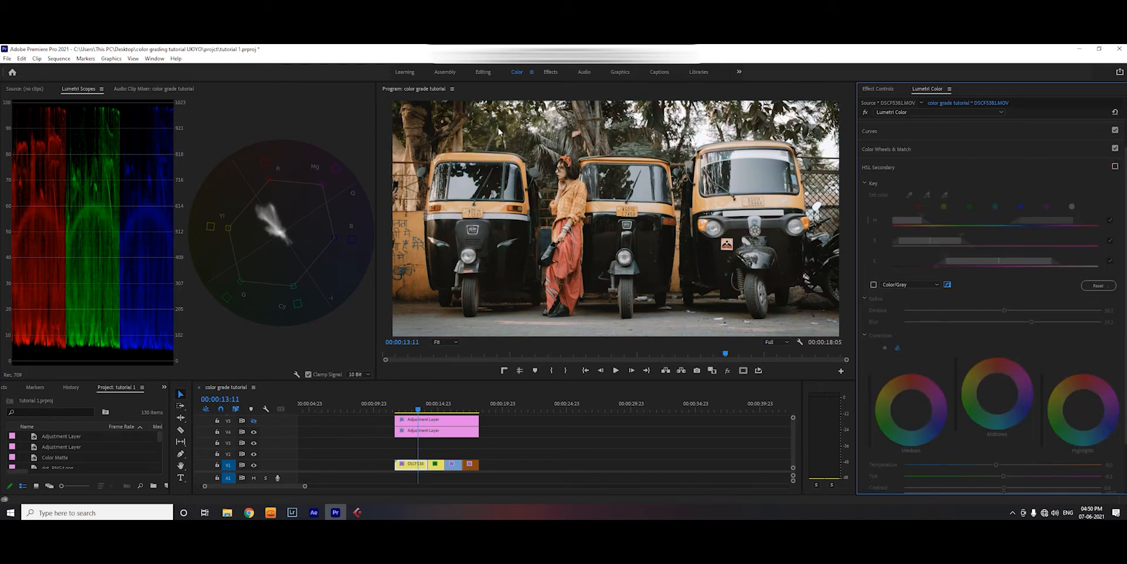
click(1115, 167)
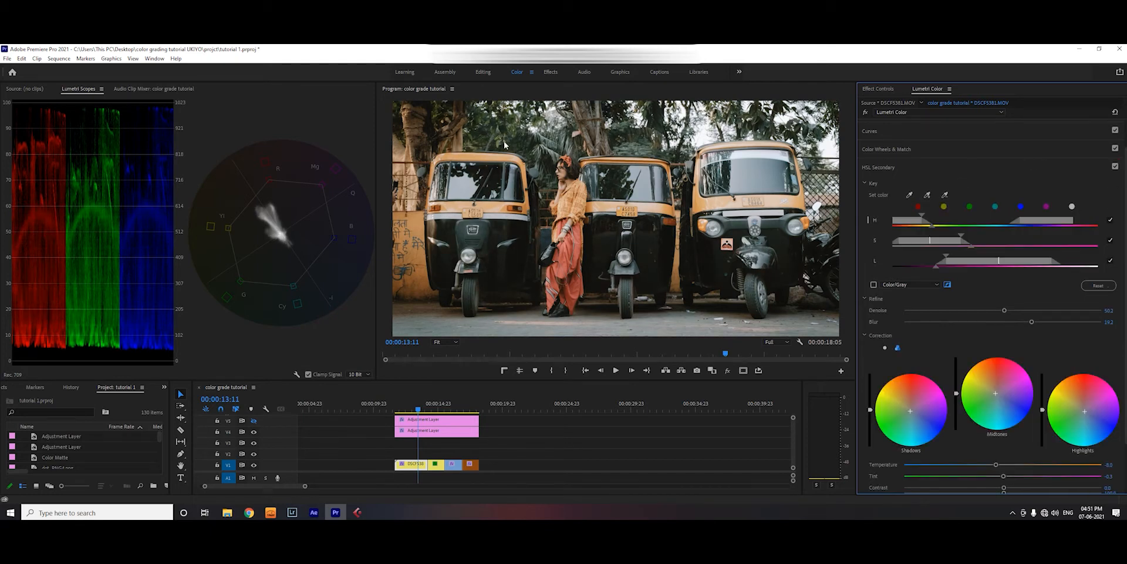
- Show the upper adjustment layer's Magic Bullet Looks effect settings and turn on that layer's track output
drag(406, 407, 417, 409)
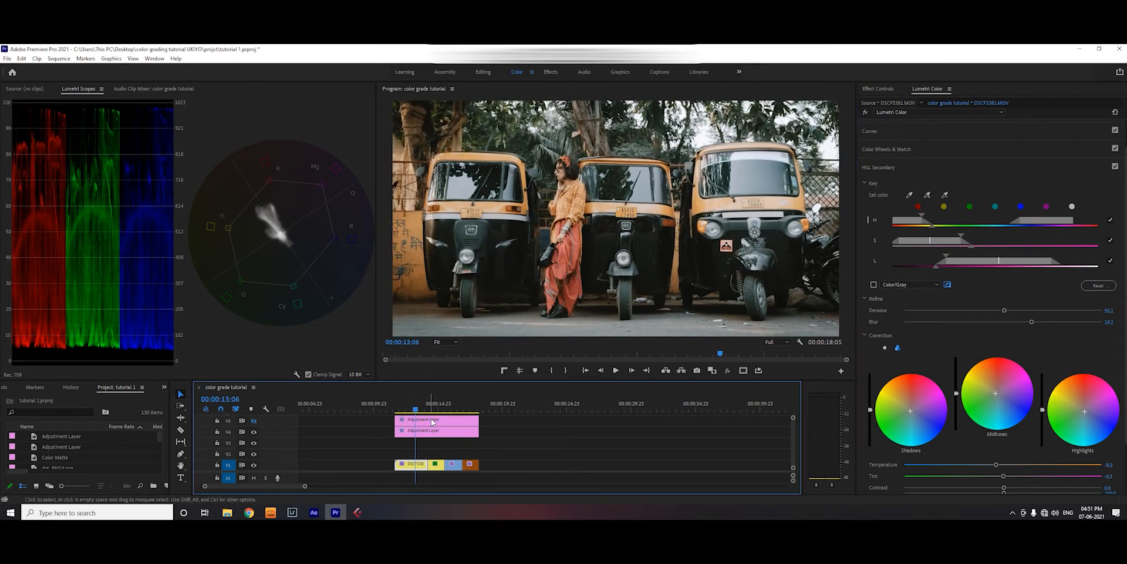
click(432, 421)
click(881, 89)
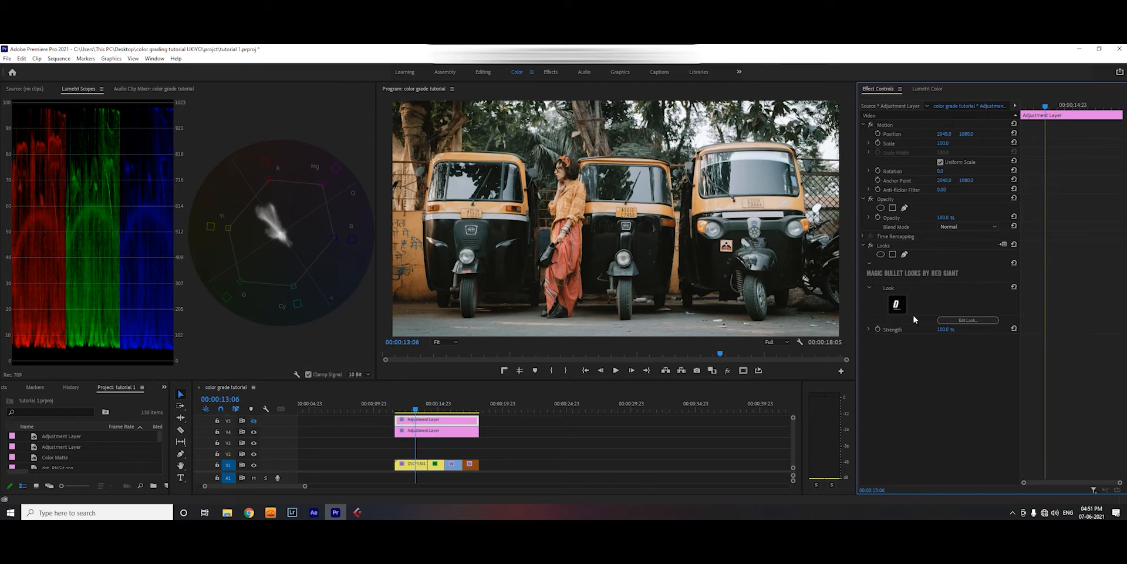
click(255, 424)
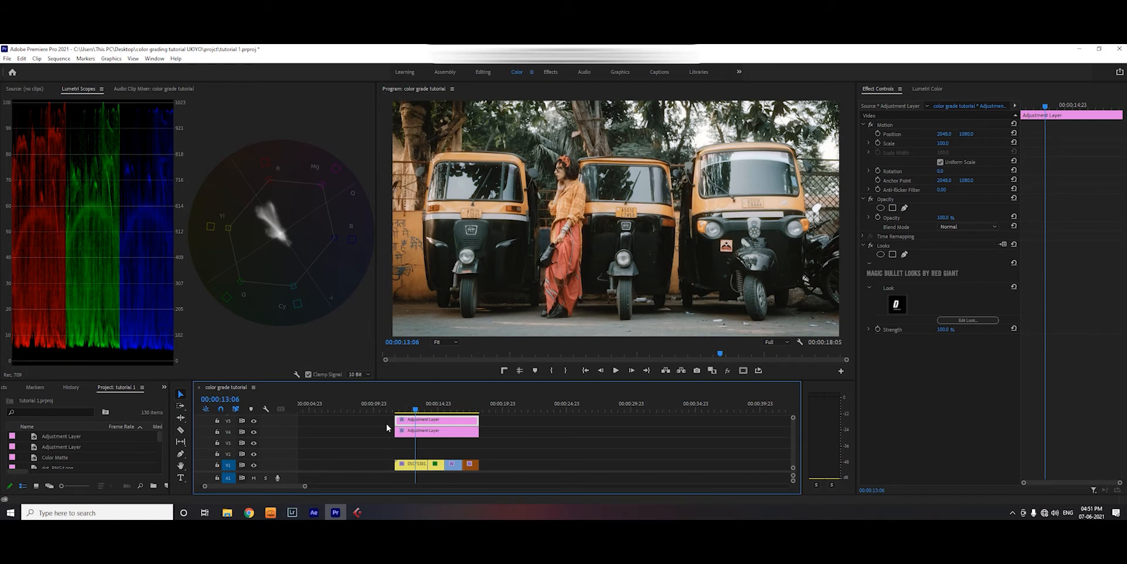
- Move the playhead to the street clip at 00:00:14:06 and review the effects on both adjustment layers and on that clip
click(420, 410)
drag(420, 409, 427, 412)
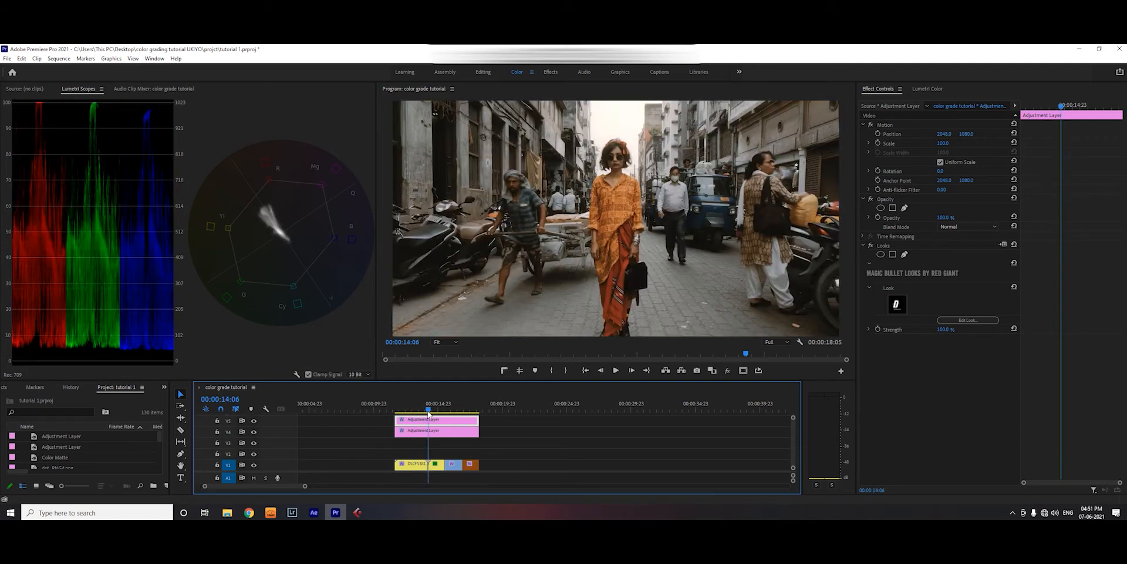
click(437, 434)
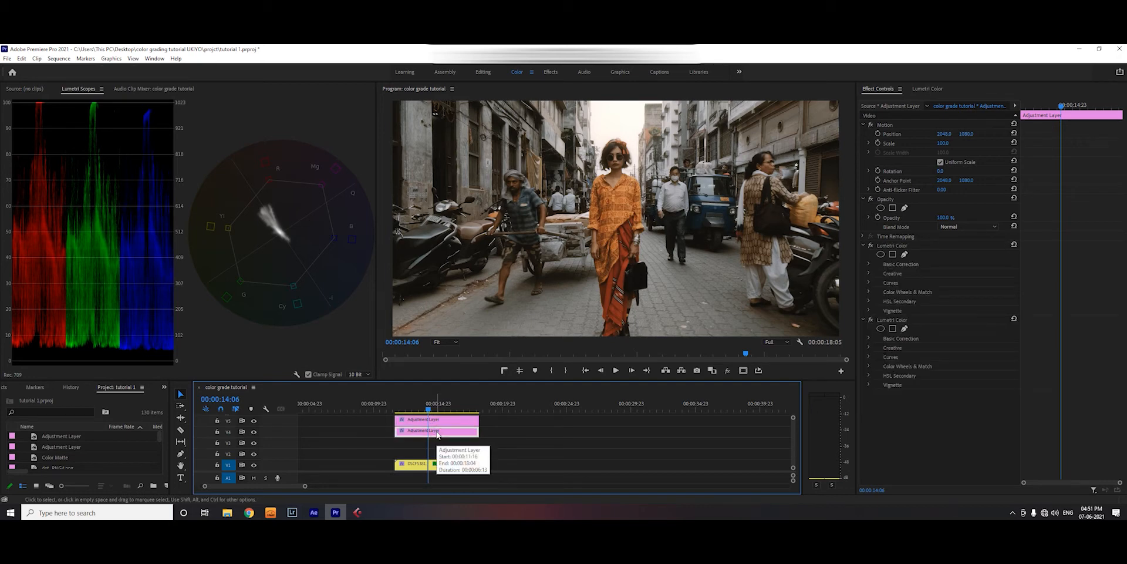
click(449, 421)
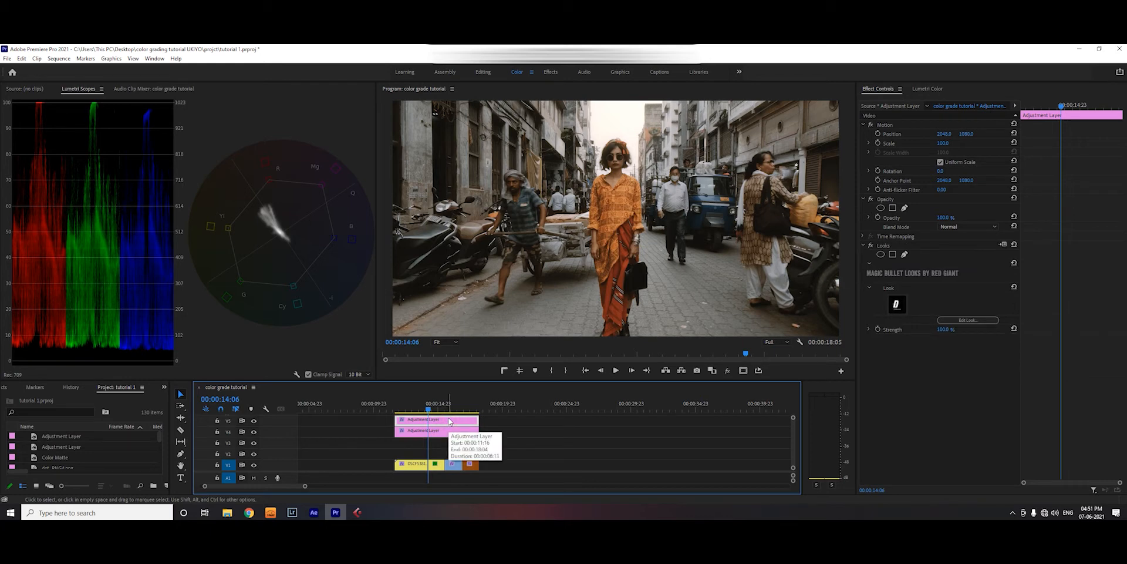
click(436, 465)
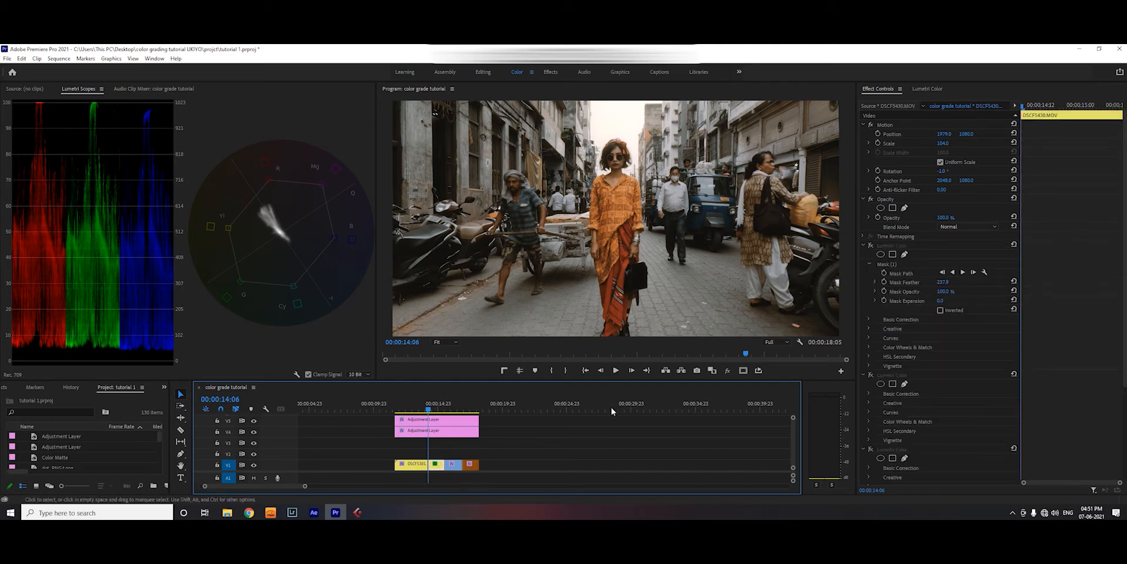
- Enable the street clip's first Lumetri Color effect and display its elliptical Mask (1) around the woman
click(926, 89)
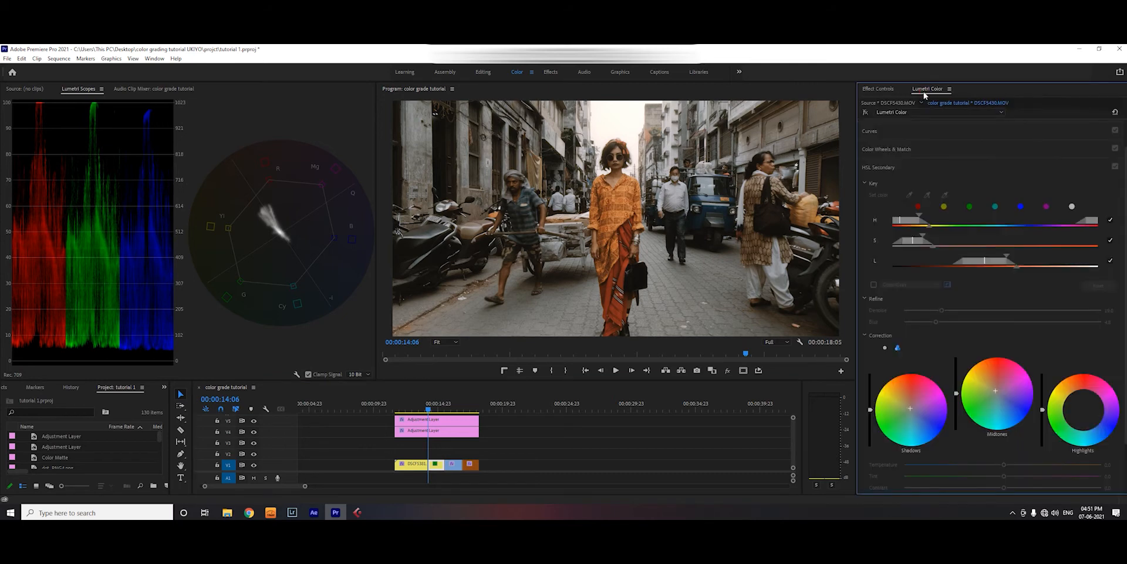
click(888, 113)
click(875, 117)
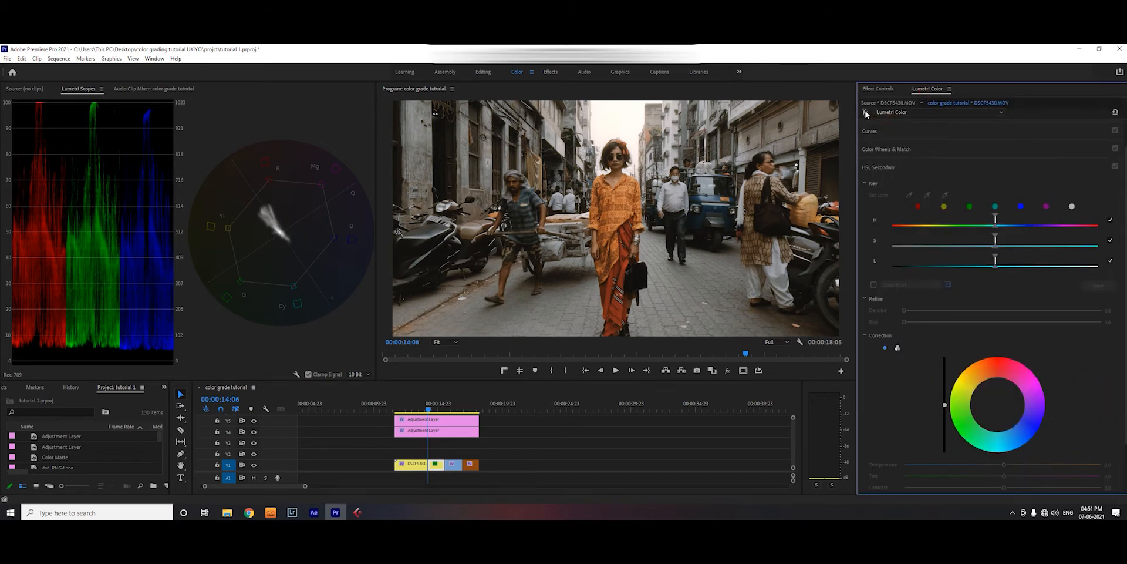
click(866, 112)
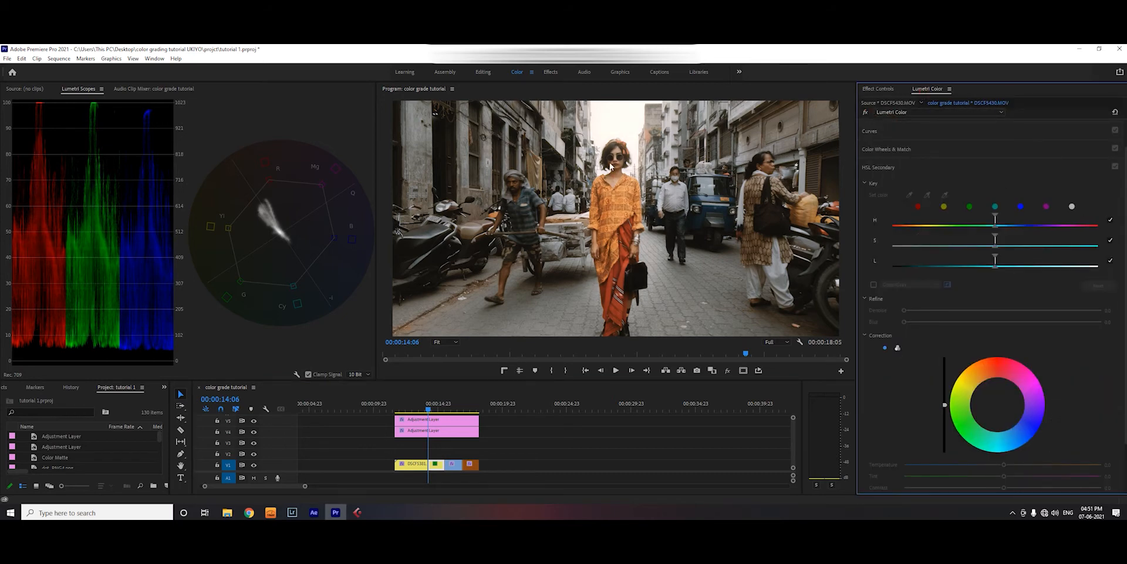
click(879, 88)
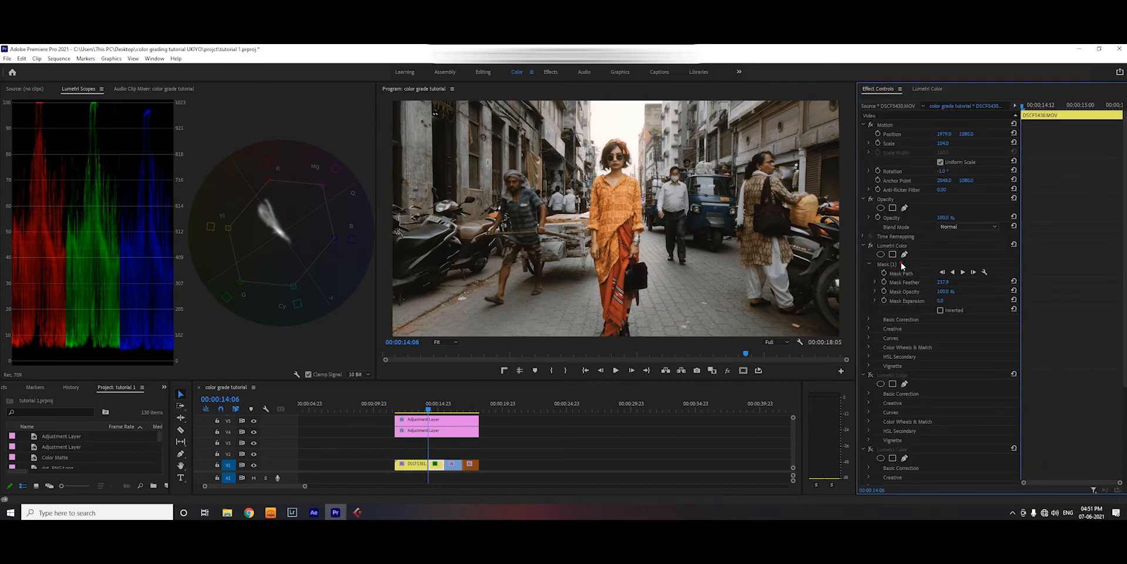
click(902, 265)
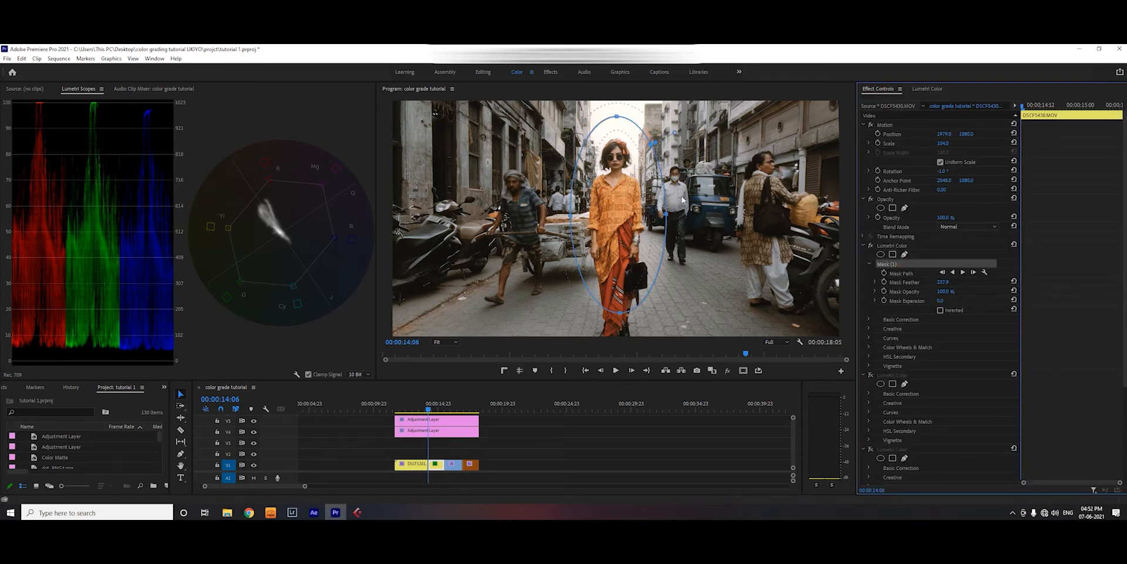
- Examine the masked effect's RGB curve, comparing the street shot with RGB Curves off and on and leaving them enabled
click(926, 88)
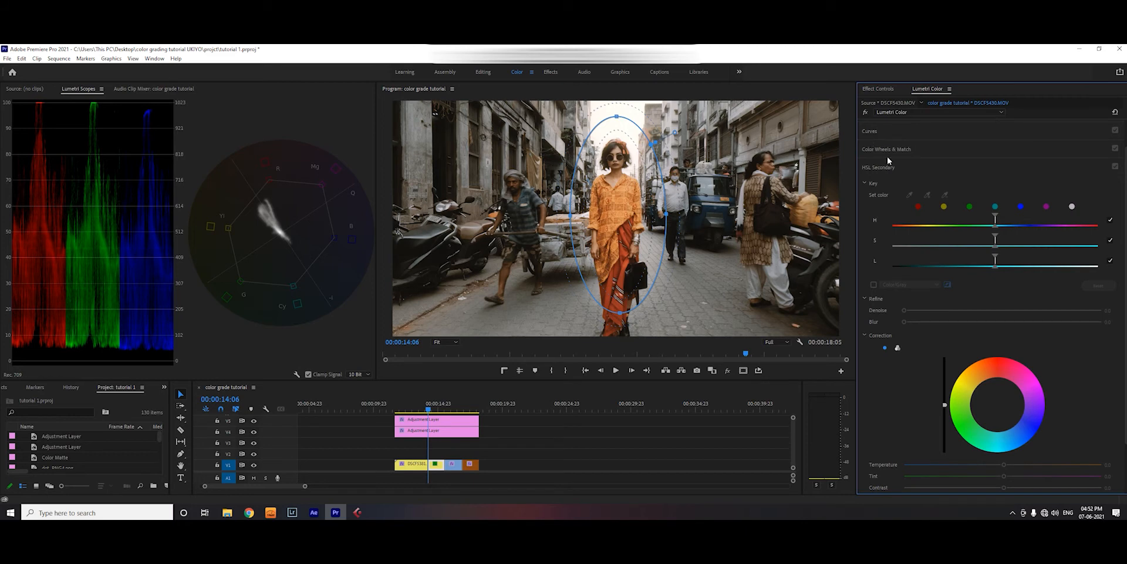
click(870, 132)
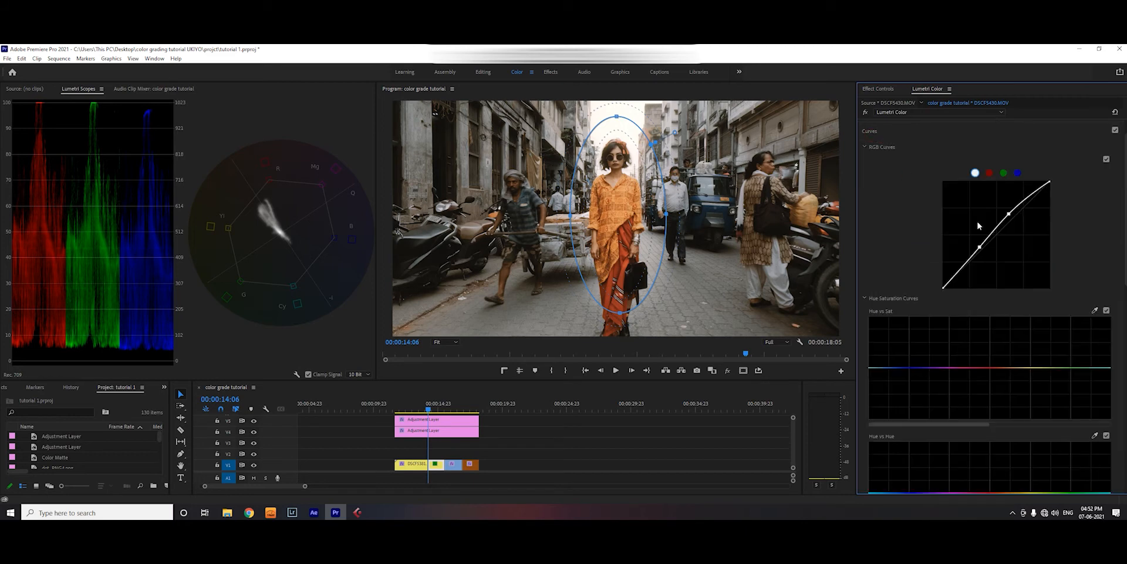
click(1106, 159)
click(1106, 159)
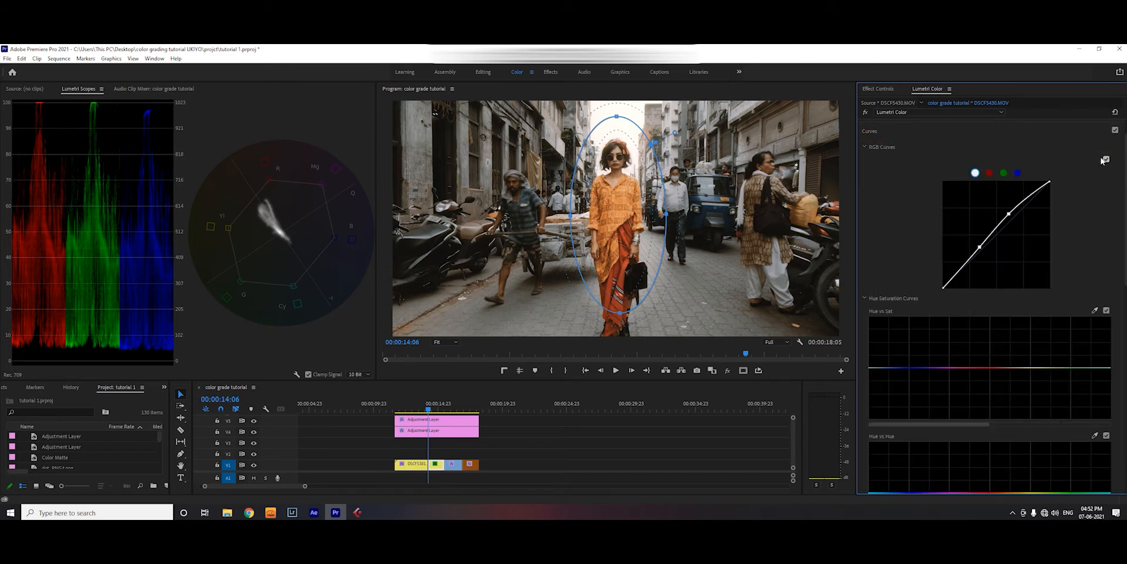
- Enable the street clip's second Lumetri Color effect and review its Creative settings and hue saturation curves
click(886, 113)
click(898, 130)
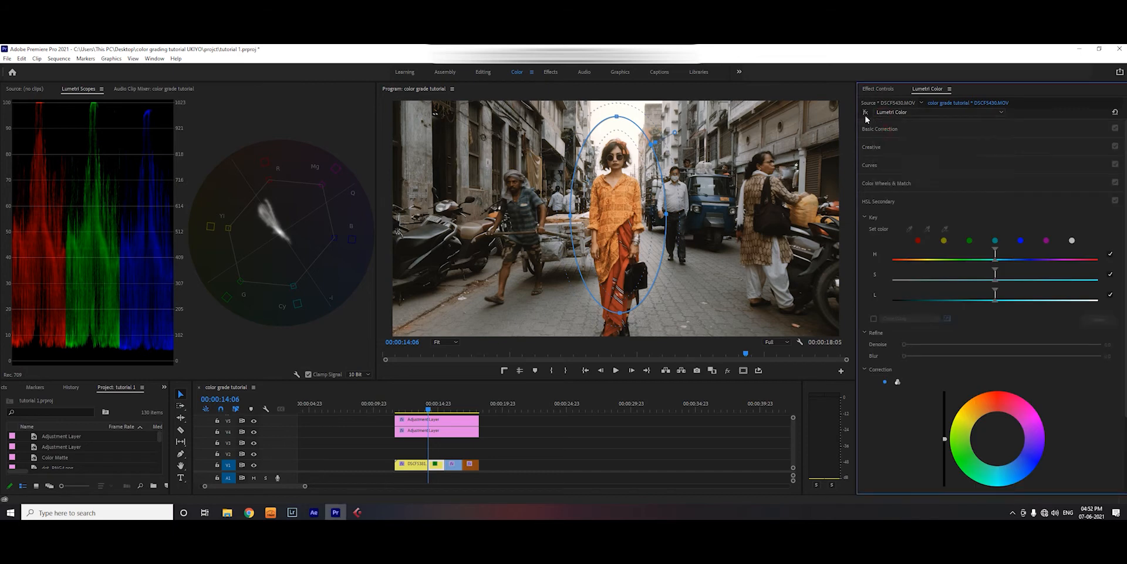
click(865, 112)
click(878, 150)
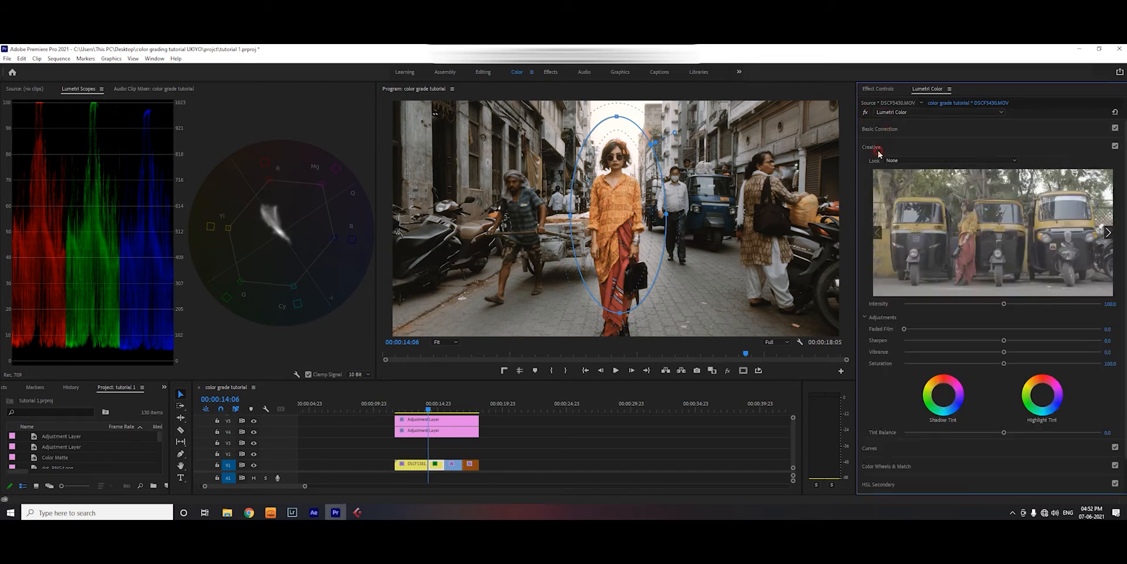
click(891, 448)
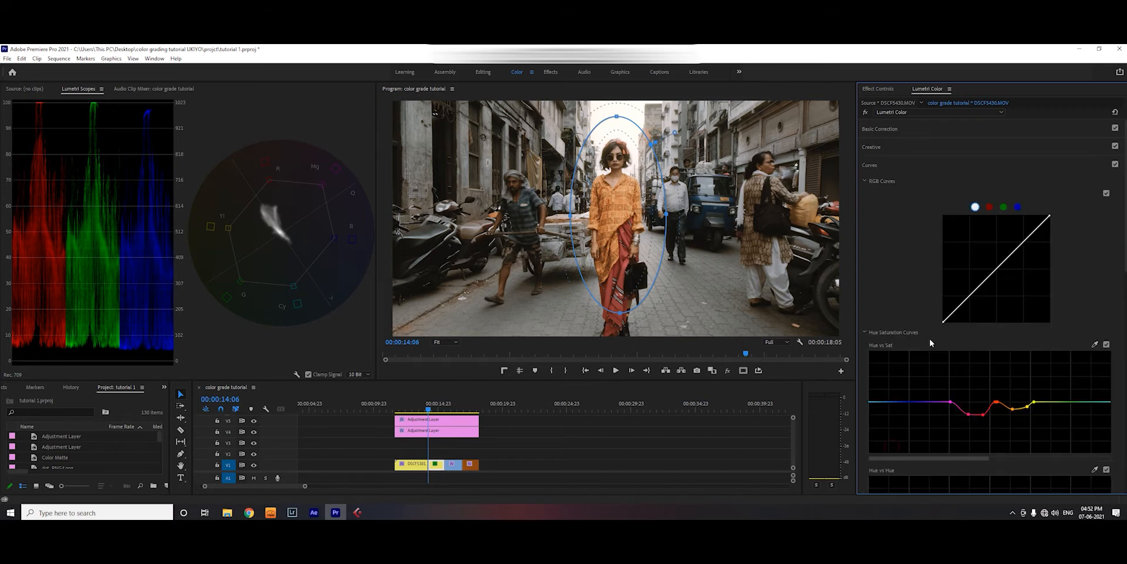
scroll(903, 350, down, 2)
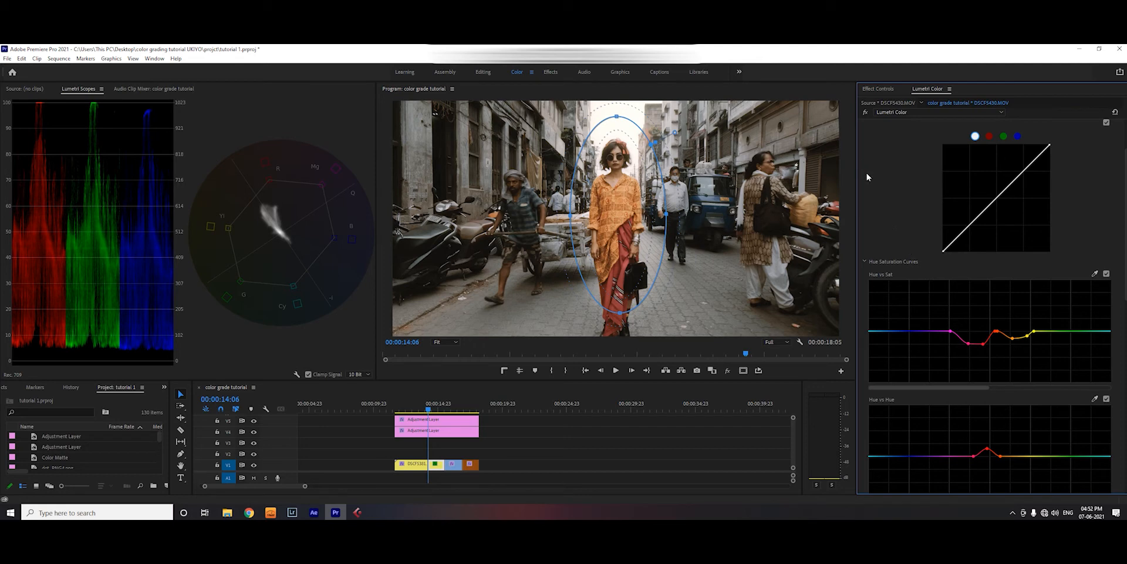
- Enable the street clip's third Lumetri Color effect and check its HSL Secondary key as a Color/Gray mask, returning to the normal view
click(891, 112)
click(866, 112)
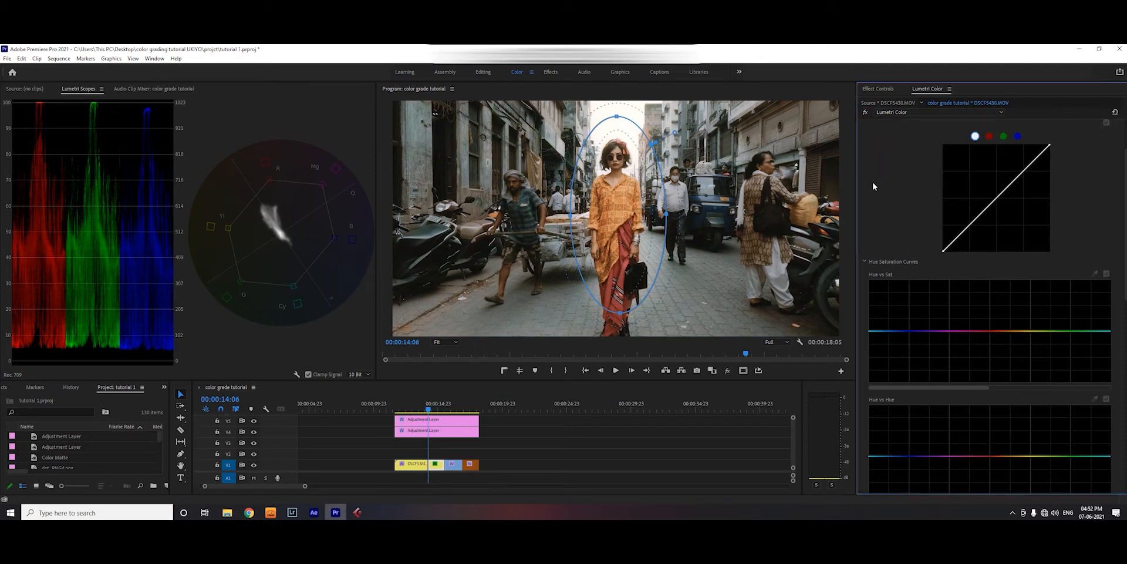
scroll(911, 201, up, 2)
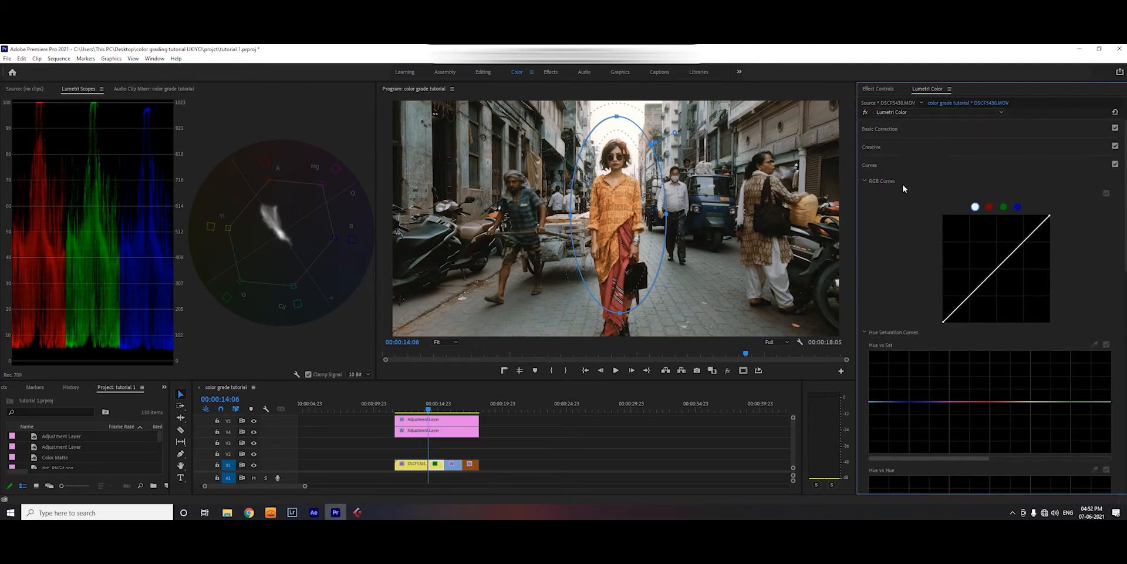
click(871, 167)
click(879, 201)
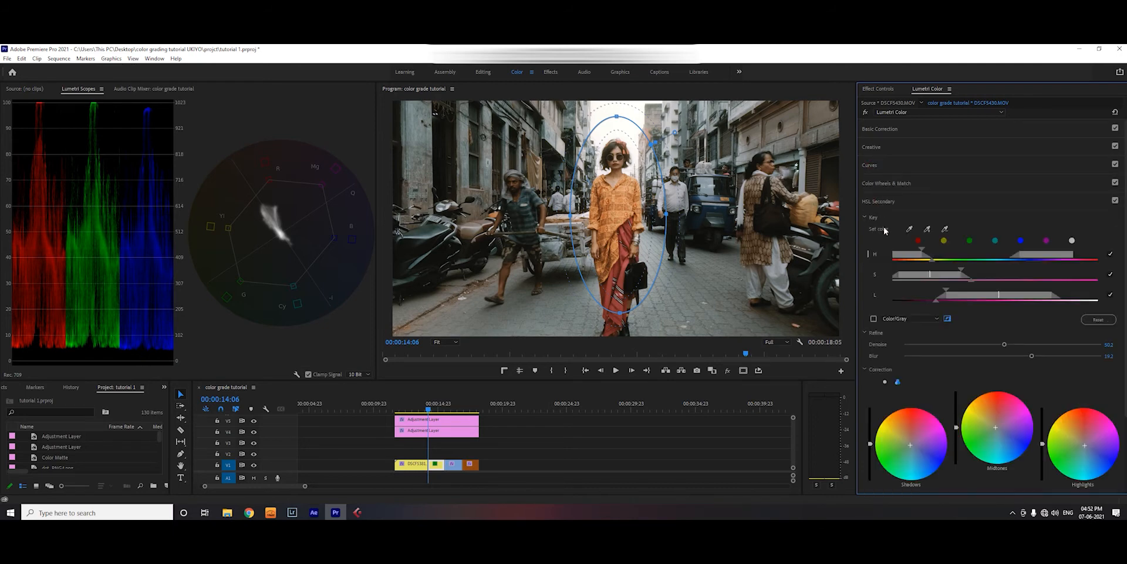
click(873, 318)
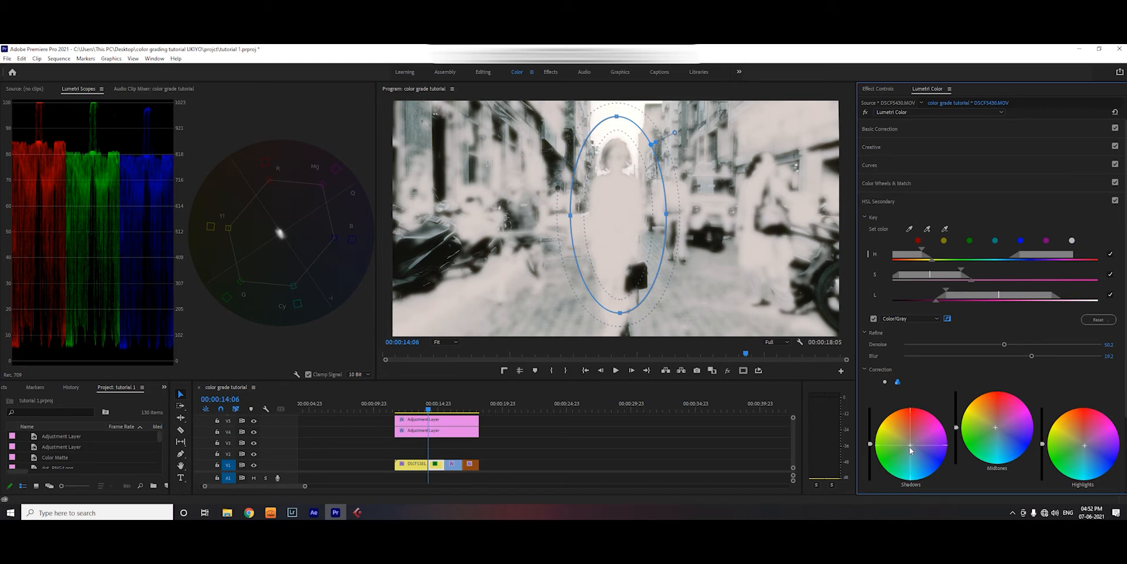
click(874, 318)
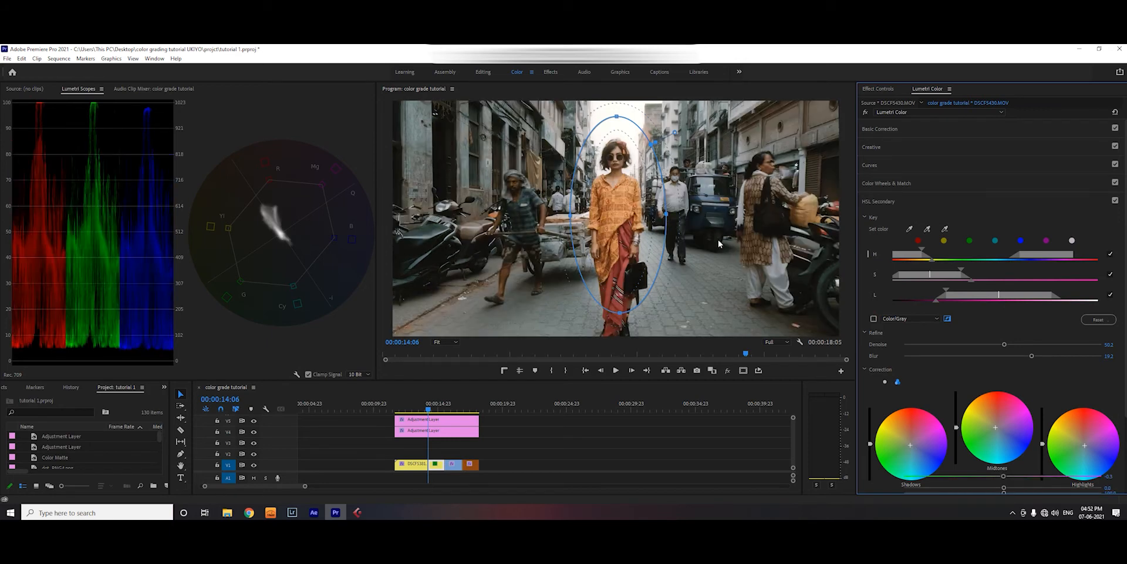
- Enable the street clip's fourth Lumetri Color effect and check its HSL Secondary key and correction settings using the Color/Gray mask, restoring the normal view
click(904, 112)
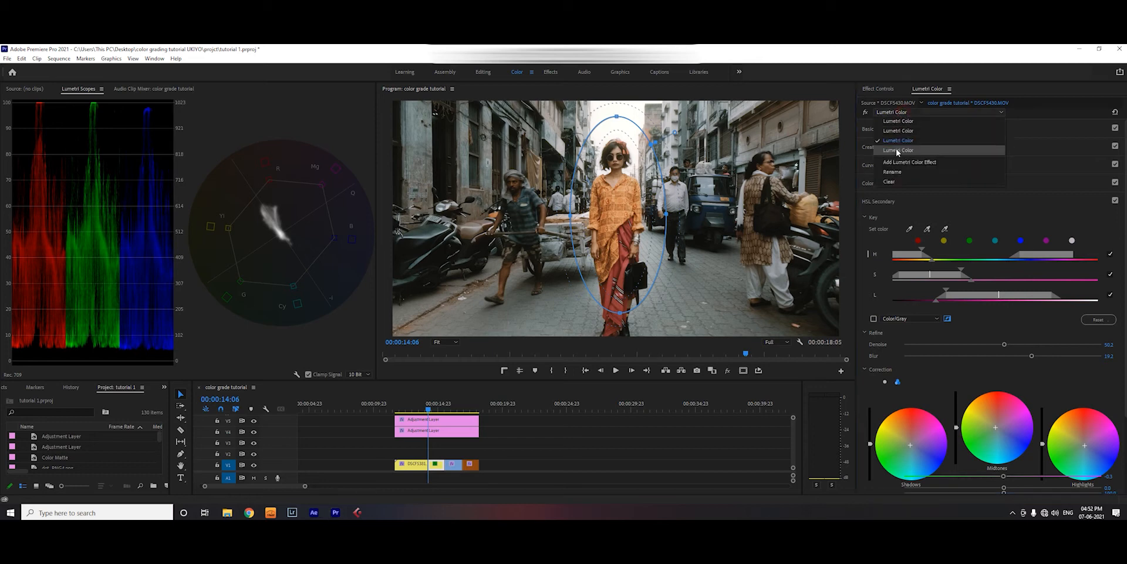
click(895, 151)
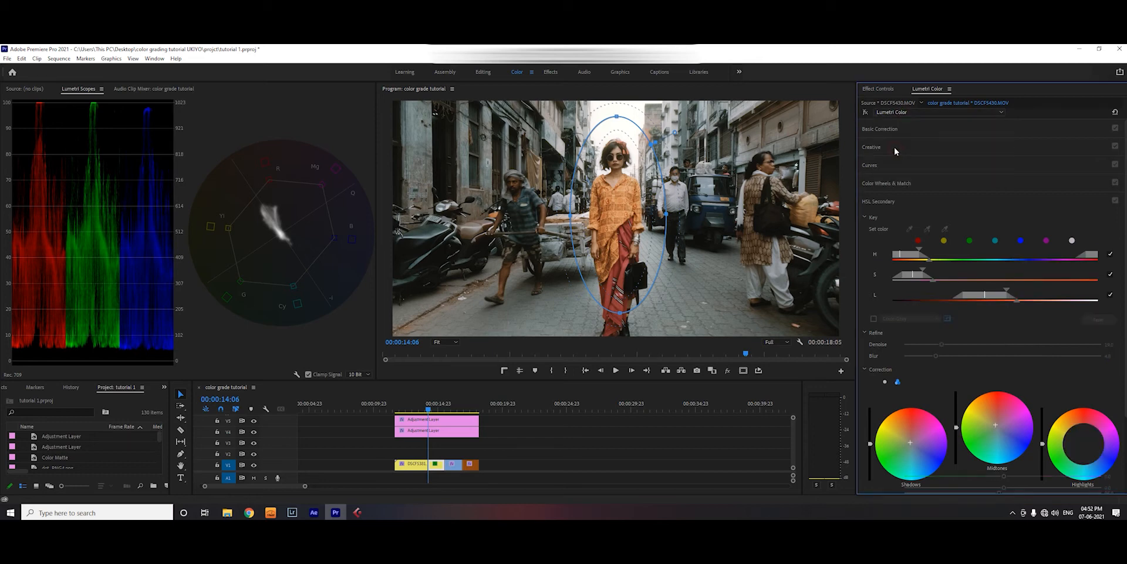
click(866, 113)
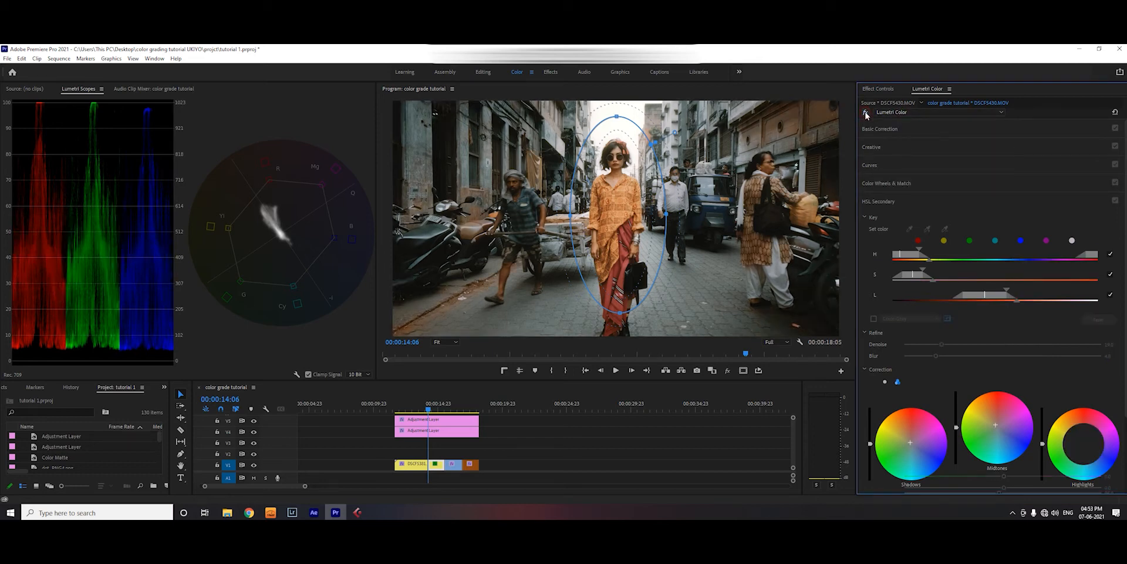
click(874, 319)
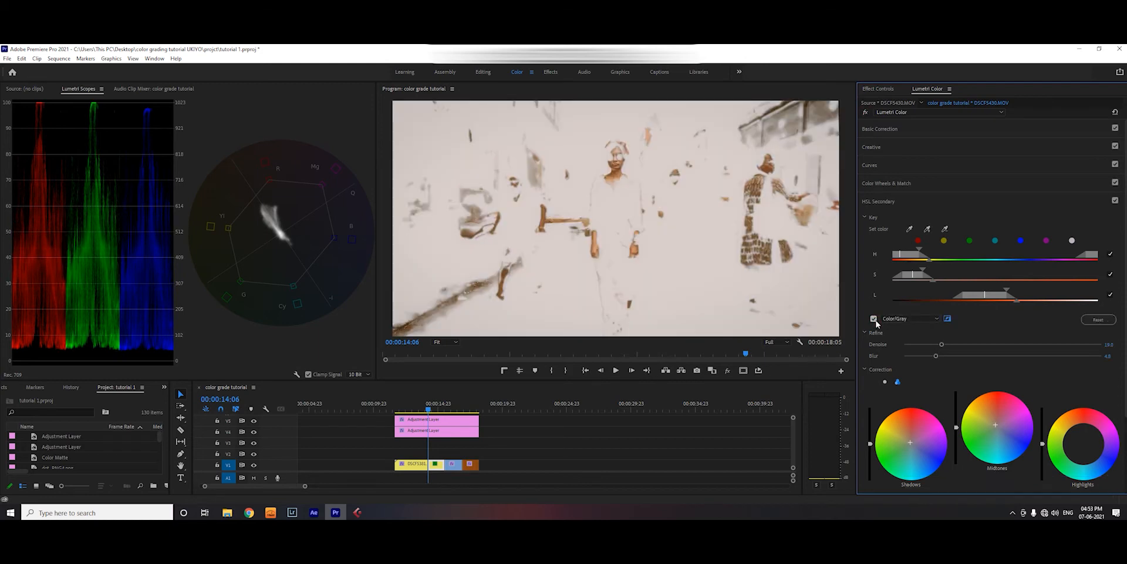
scroll(1021, 378, down, 2)
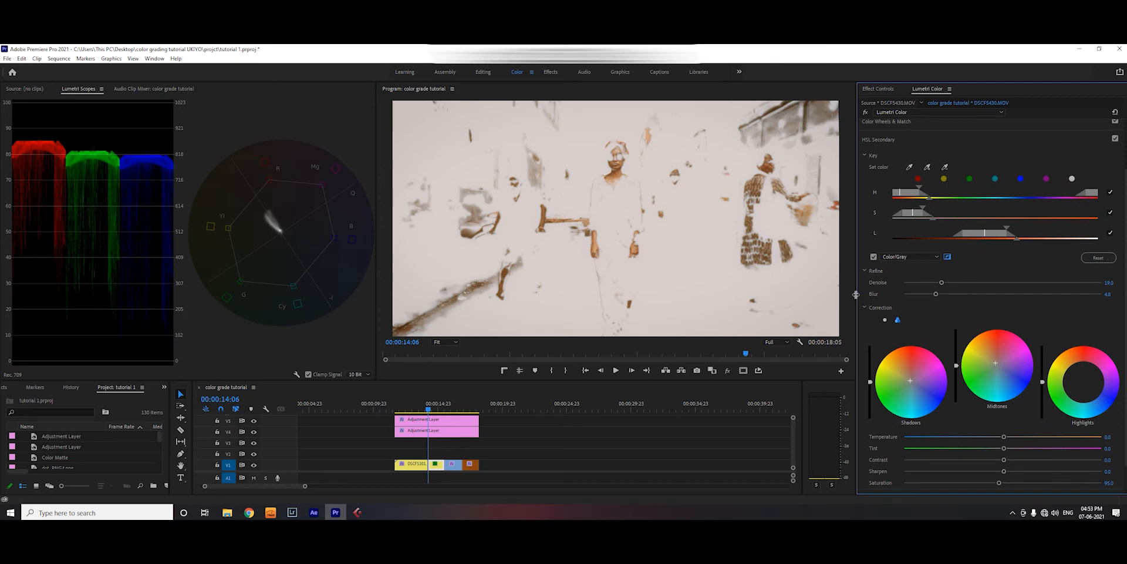
click(873, 257)
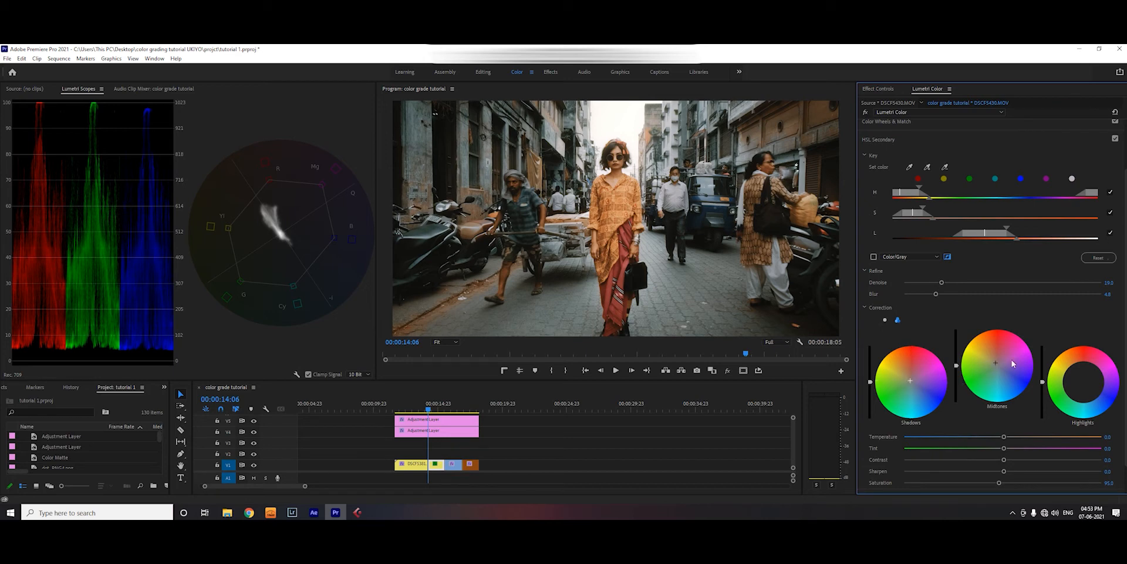
- Compare the street shot with the fourth effect's HSL Secondary correction off and on, leaving it enabled
scroll(1012, 363, up, 2)
click(1114, 183)
click(1115, 183)
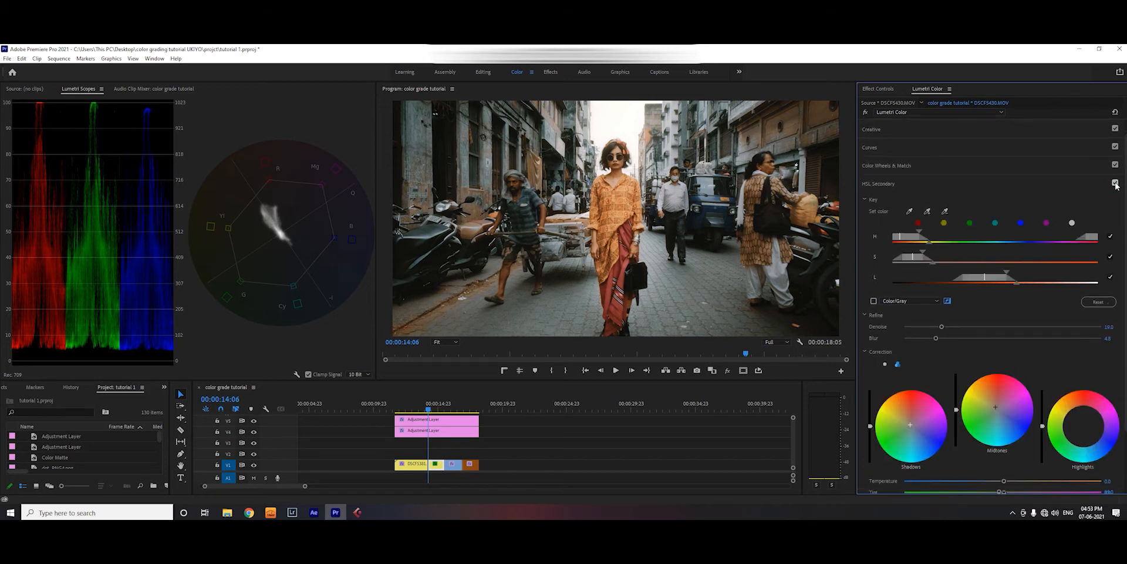
click(1115, 183)
click(1115, 183)
click(1115, 183)
click(1114, 183)
- Move the playhead to the fruit-market clip at 00:00:15:13 and enable that clip's first Lumetri Color effect
click(455, 468)
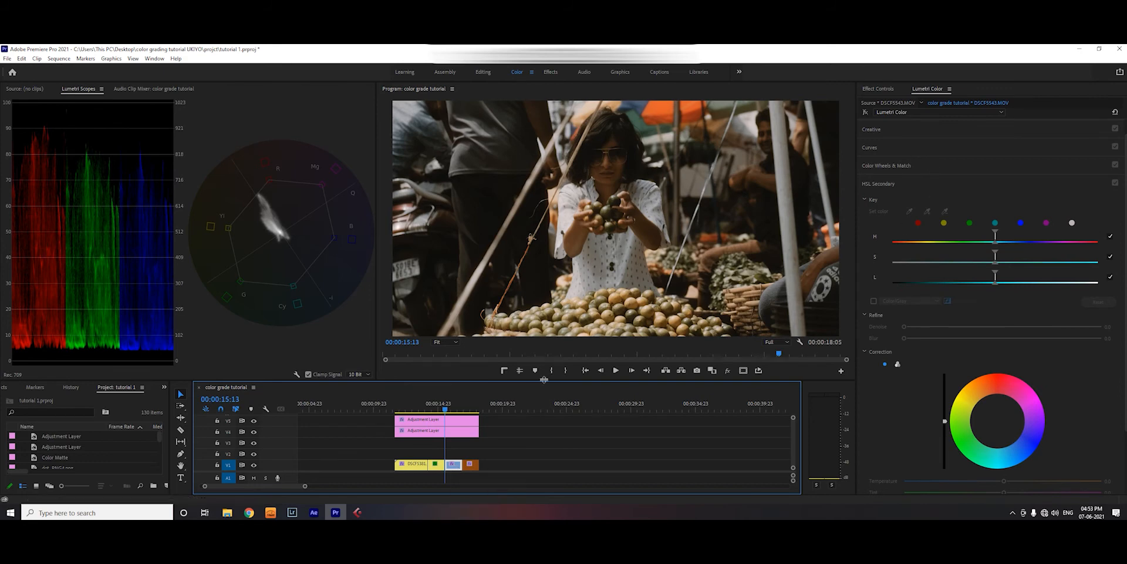
click(445, 435)
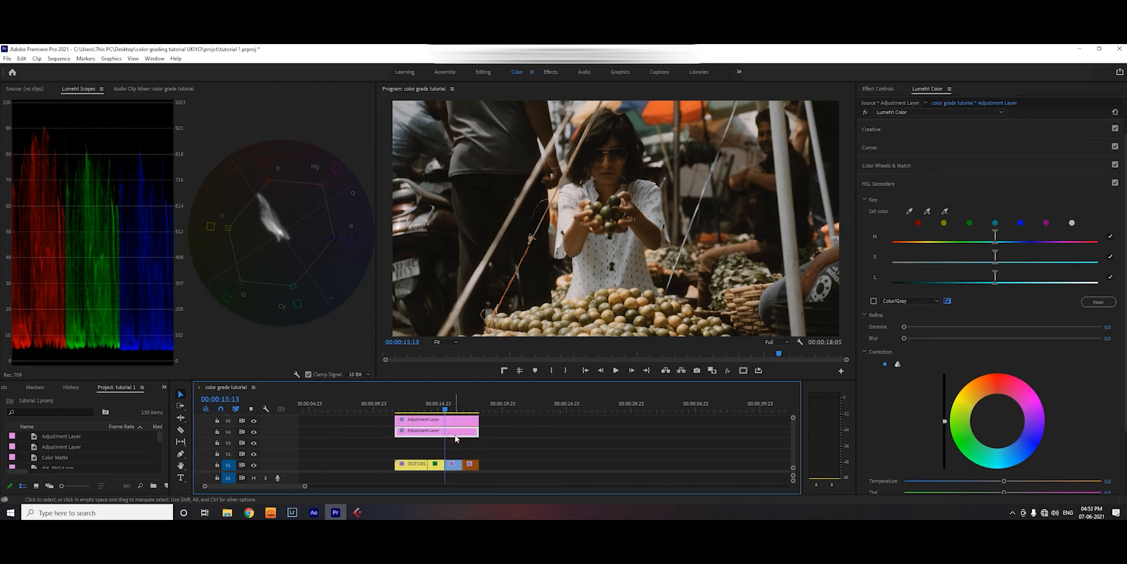
click(889, 122)
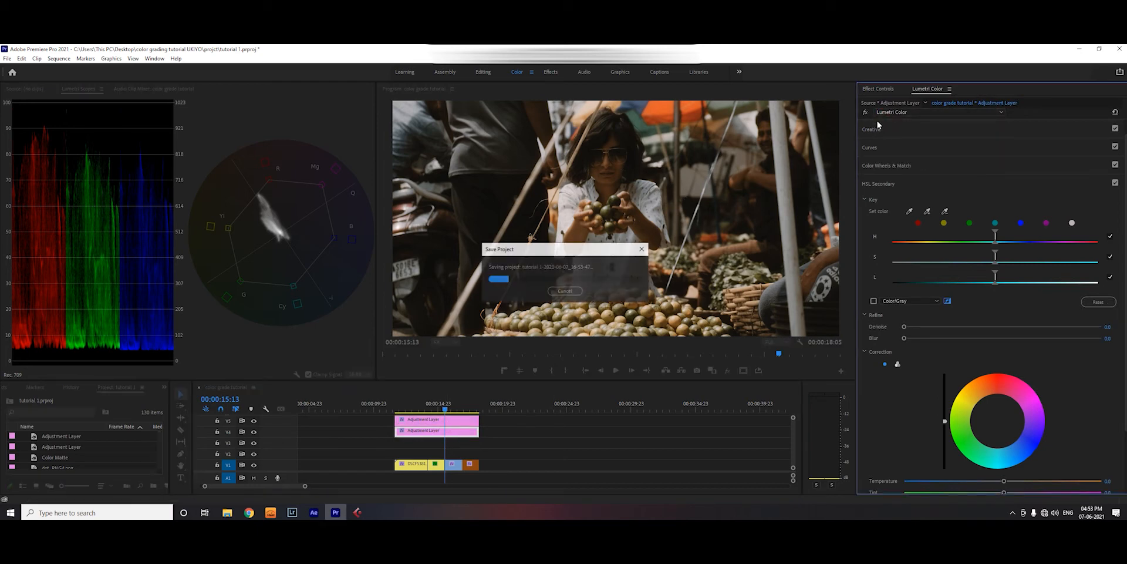
click(895, 112)
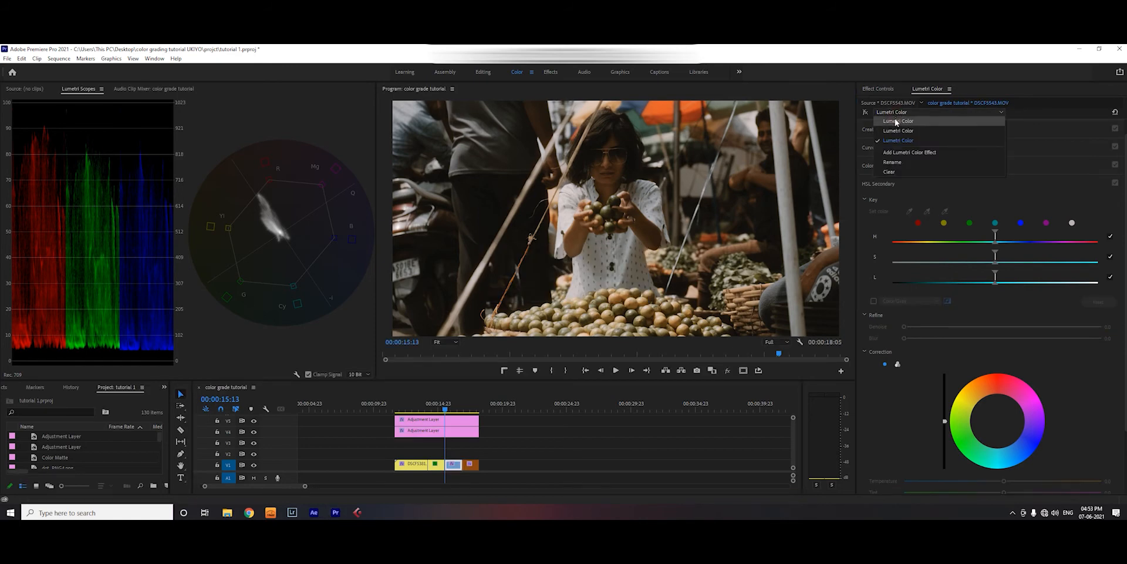
click(897, 121)
- Examine the fruit-market clip's RGB curve and compare the shot with RGB Curves off and on, leaving them enabled
click(877, 166)
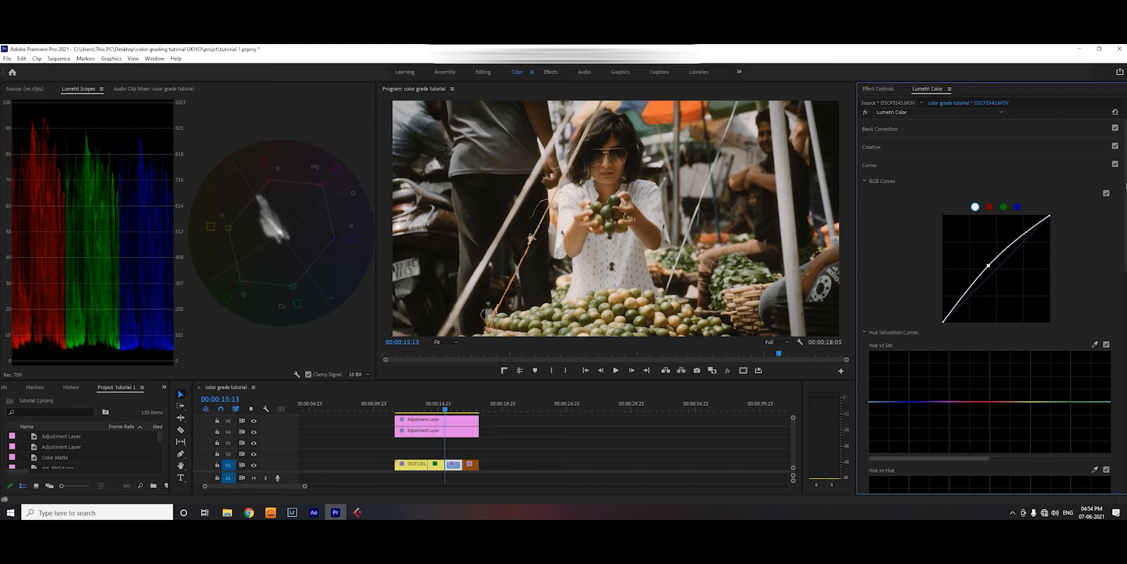
click(1106, 194)
click(1106, 194)
click(877, 166)
- Preview the fruit-market clip's HSL Secondary key as a Color/Gray mask and return to the normal view
click(877, 202)
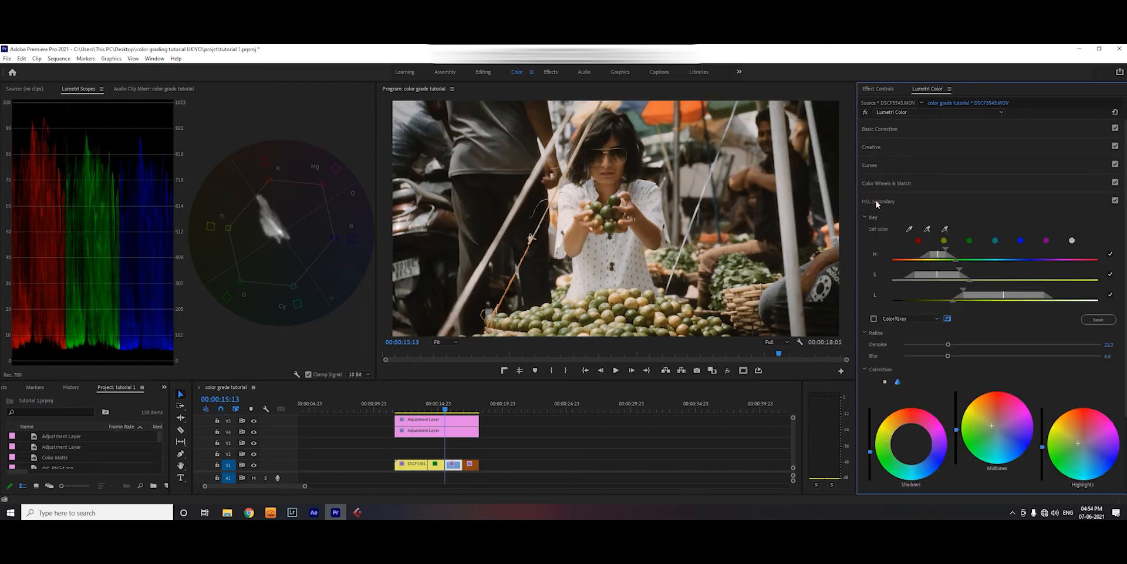
click(874, 319)
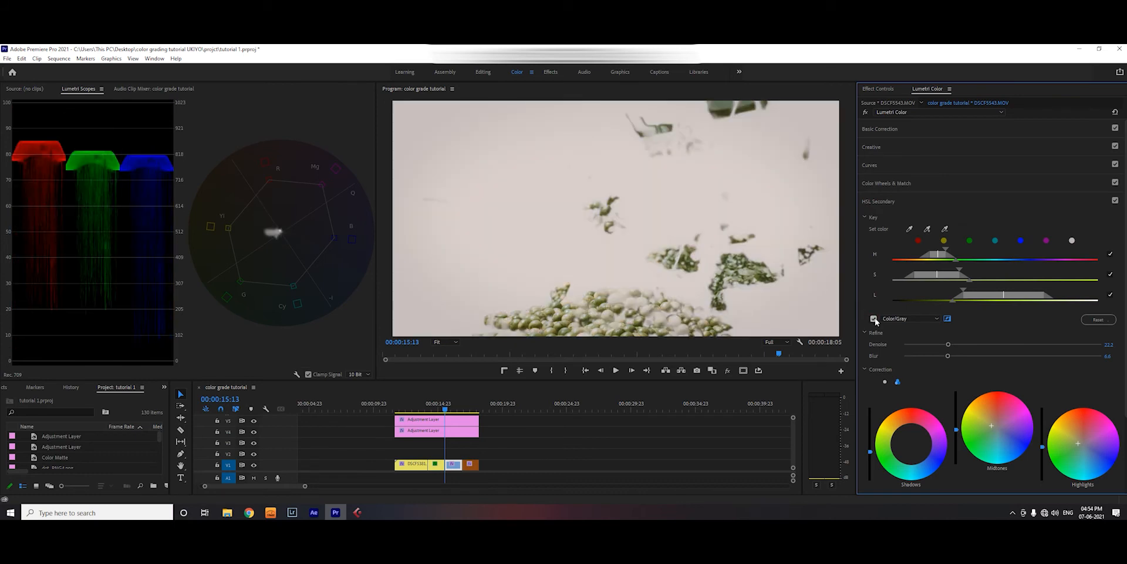
click(873, 318)
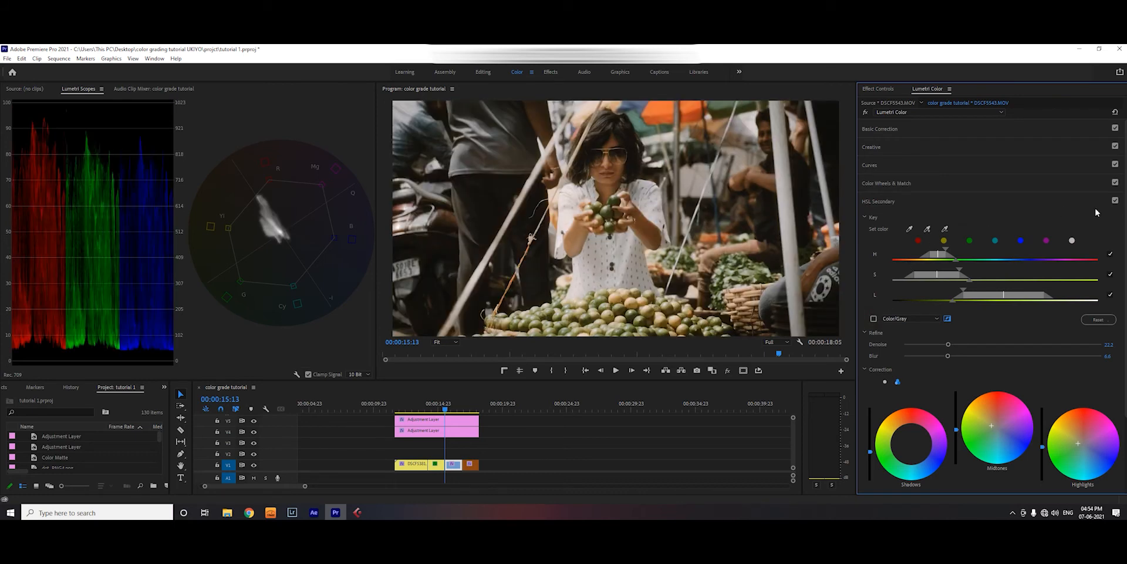
- Compare the fruit-market clip with HSL Secondary off and on, and examine its correction settings while previewing the key as a Color/Gray mask
click(1115, 201)
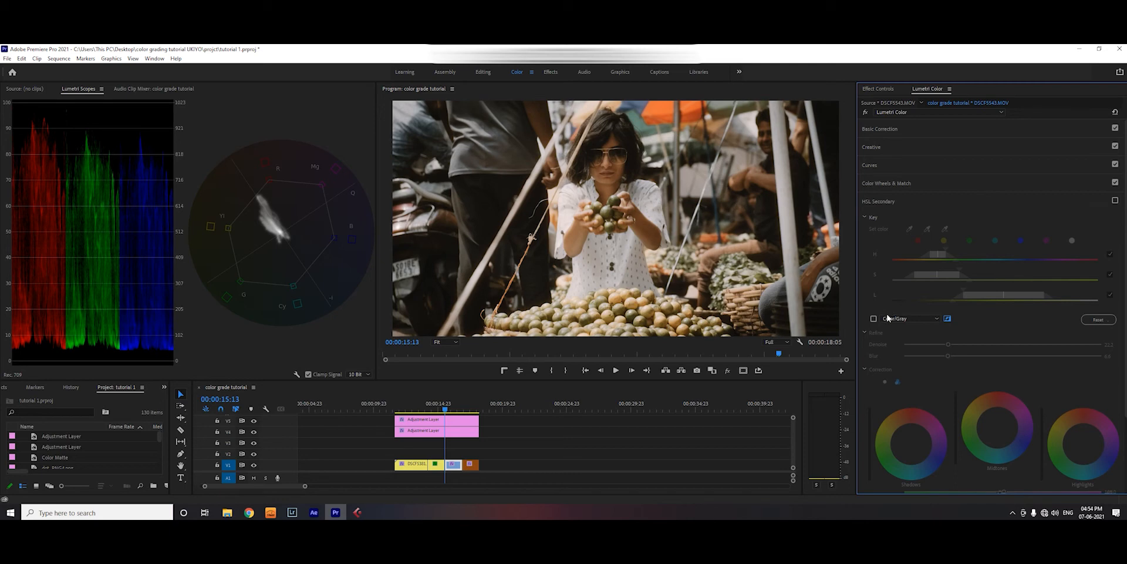
click(873, 318)
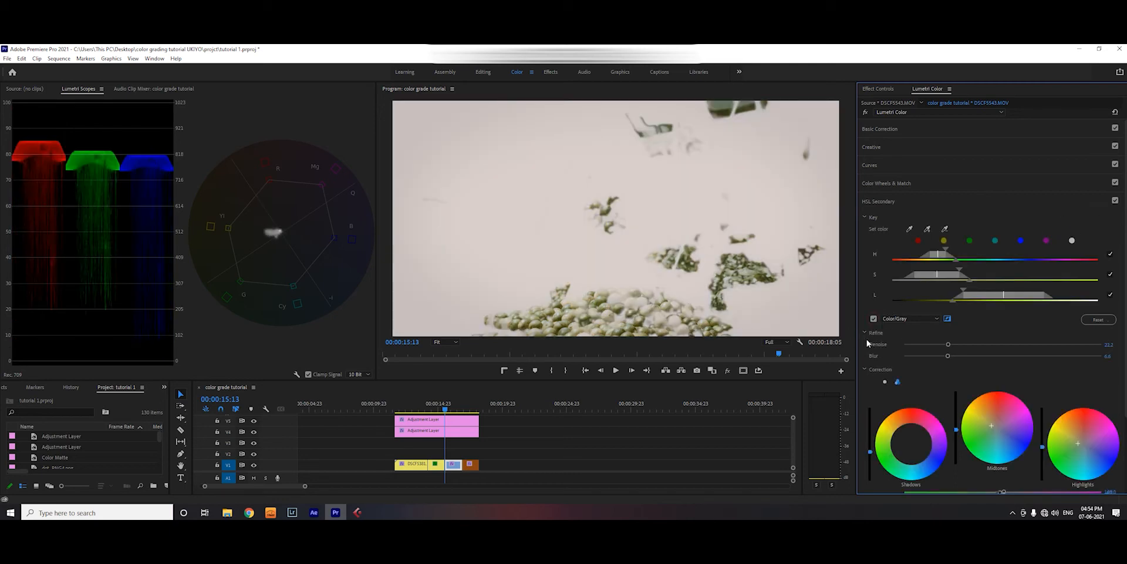
scroll(898, 401, down, 2)
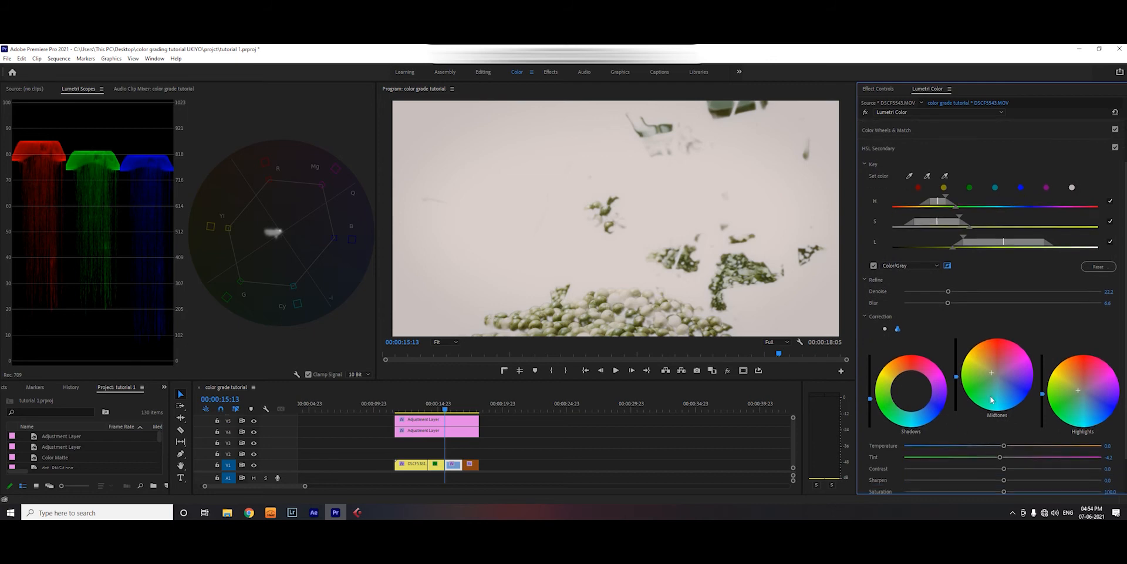
scroll(915, 449, down, 1)
scroll(934, 435, up, 1)
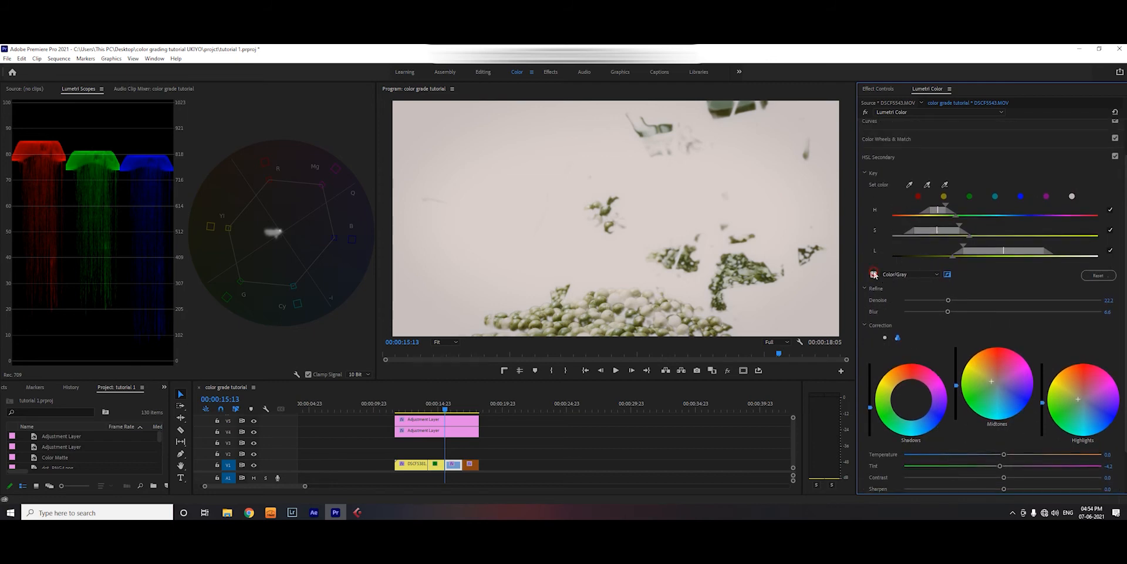
click(873, 274)
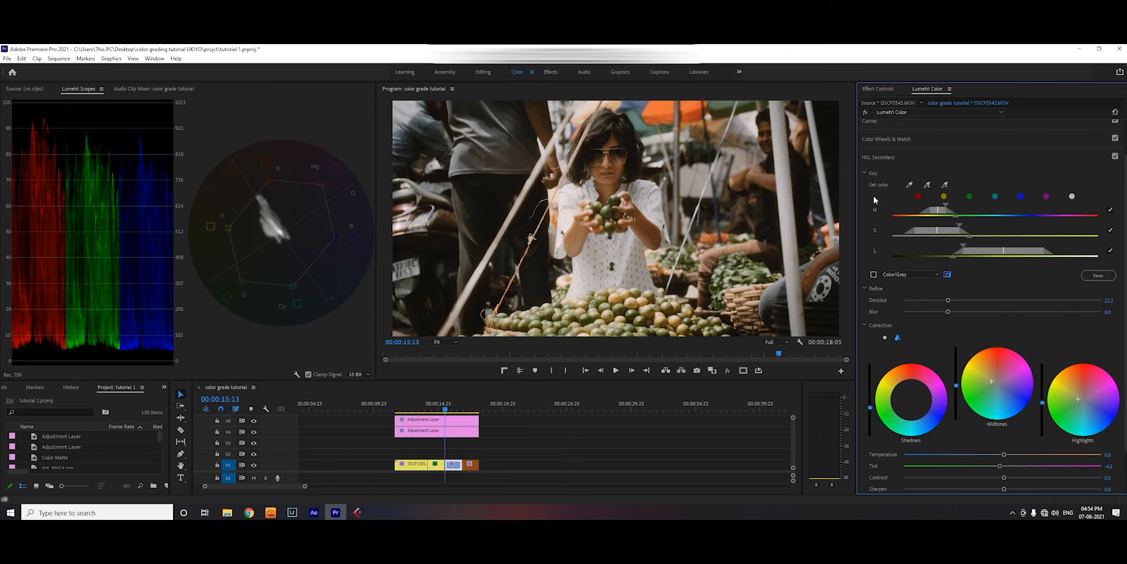
- Enable the fruit-market clip's next Lumetri Color effect, preview its HSL Secondary skin key as a Color/Gray mask, and return to the normal view
click(865, 112)
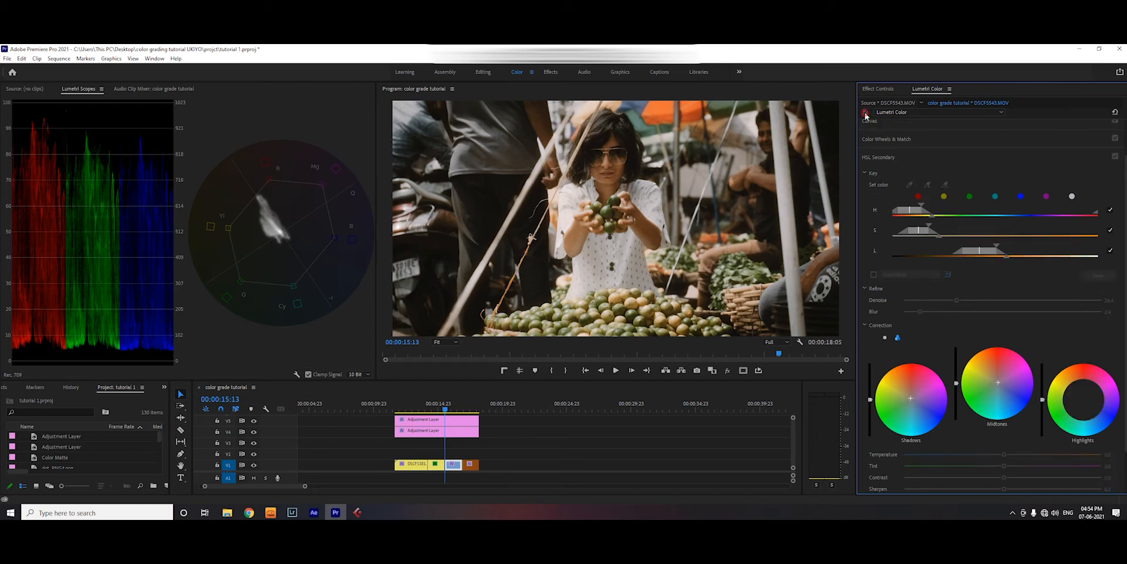
click(865, 113)
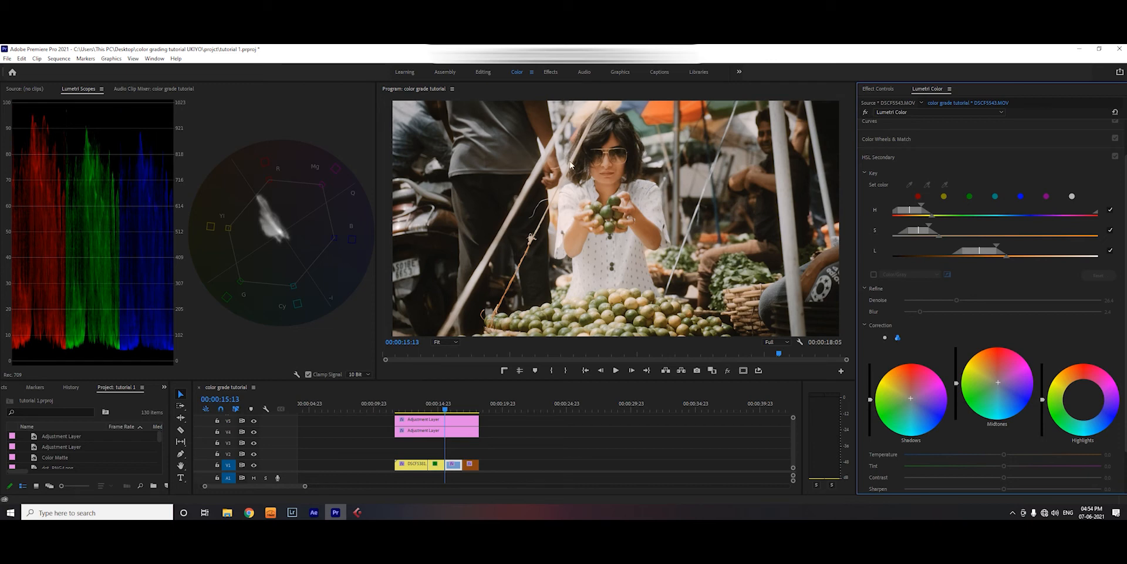
scroll(940, 264, up, 2)
click(873, 318)
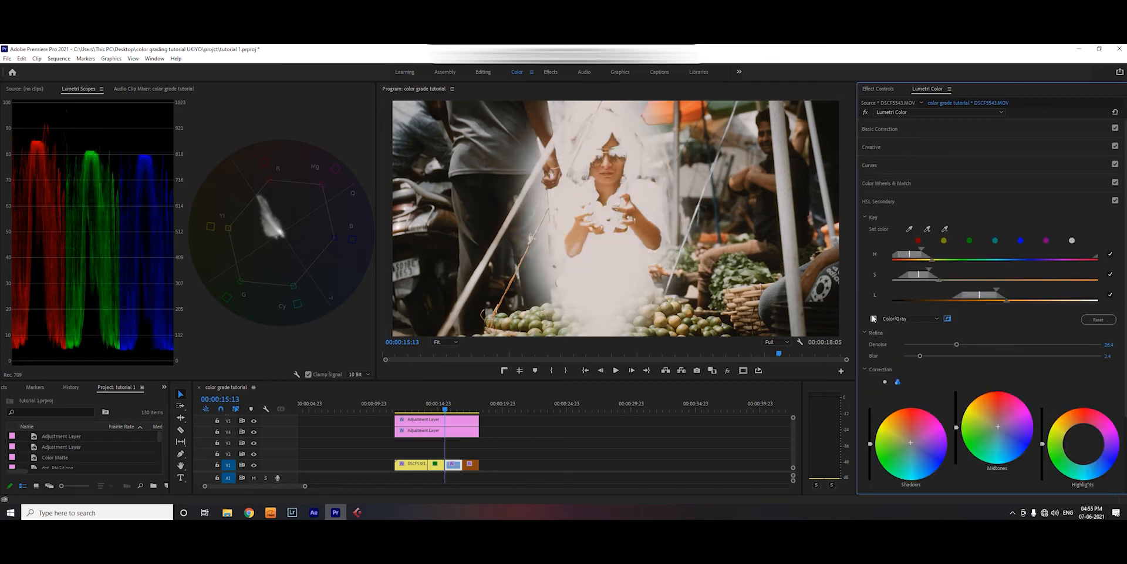
click(874, 318)
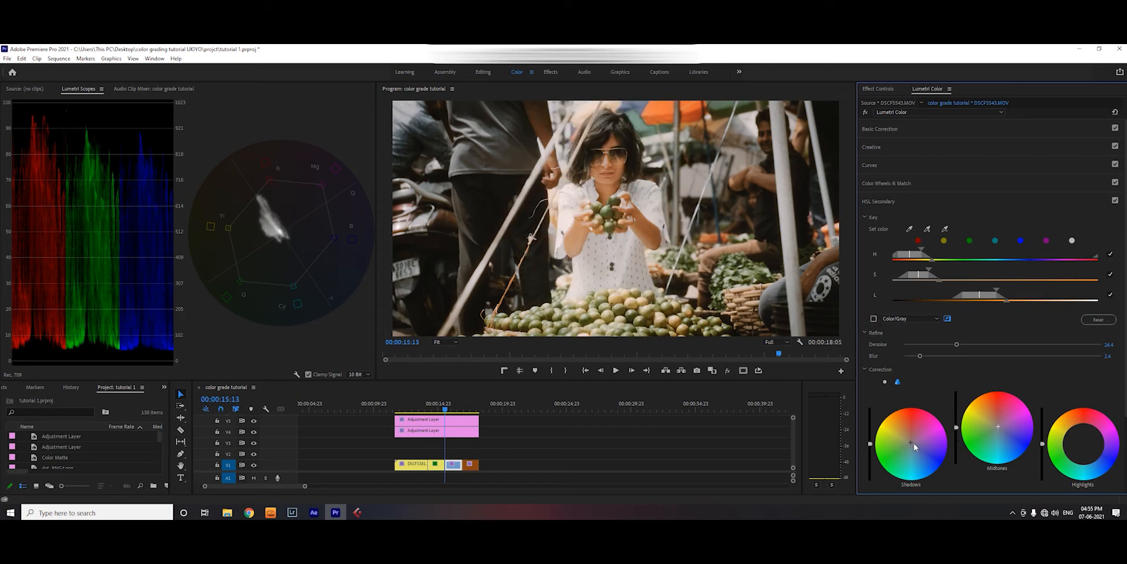
scroll(910, 448, down, 3)
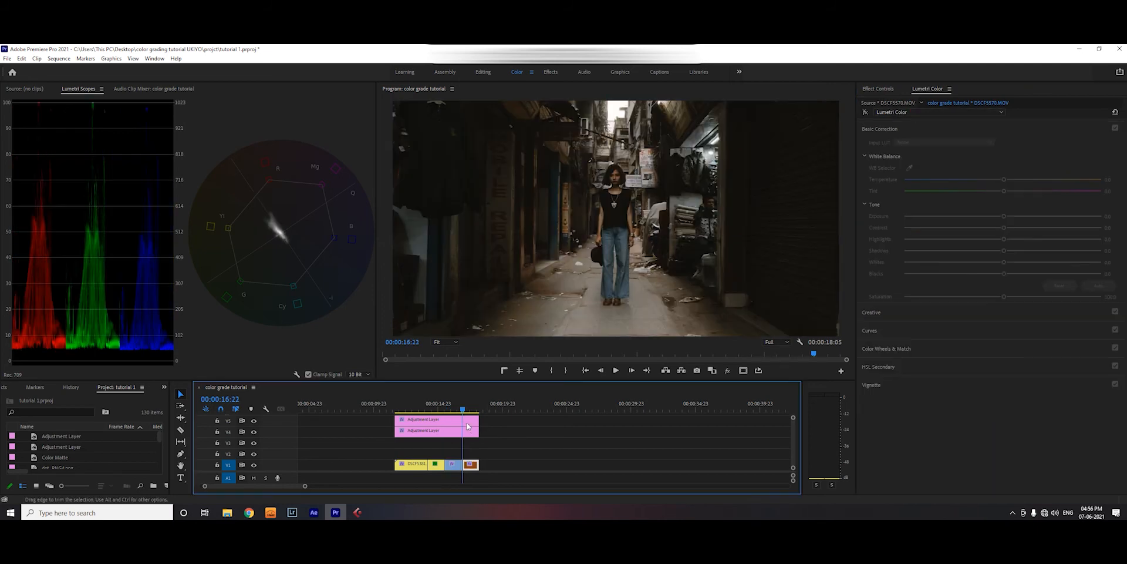
- Move the playhead to 00:00:17:11 on the alley clip and enable that clip's first two Lumetri Color effects
drag(463, 409, 470, 410)
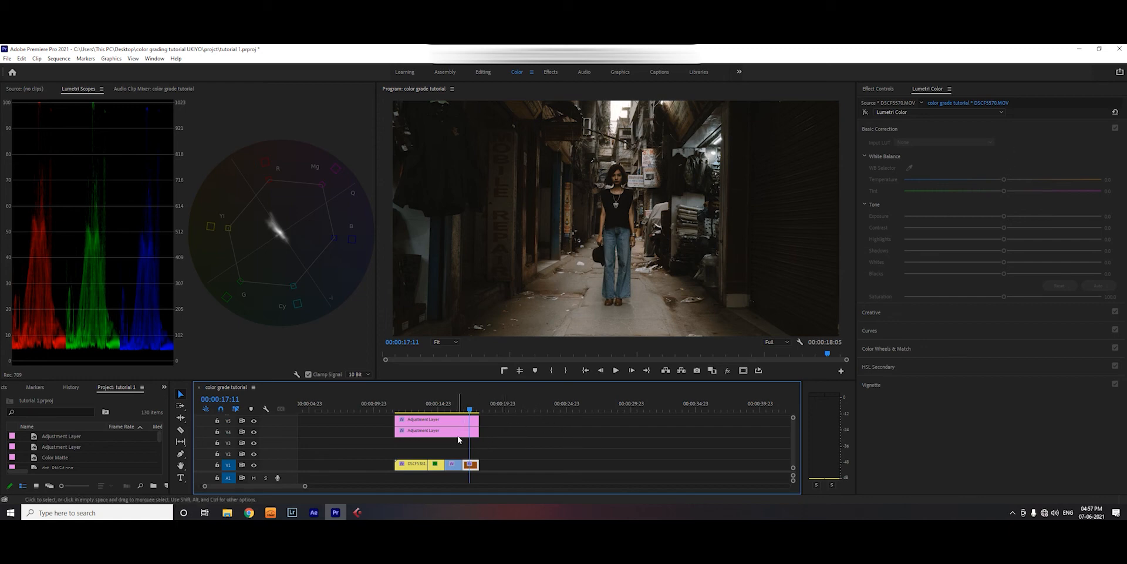
click(910, 113)
click(906, 121)
click(866, 112)
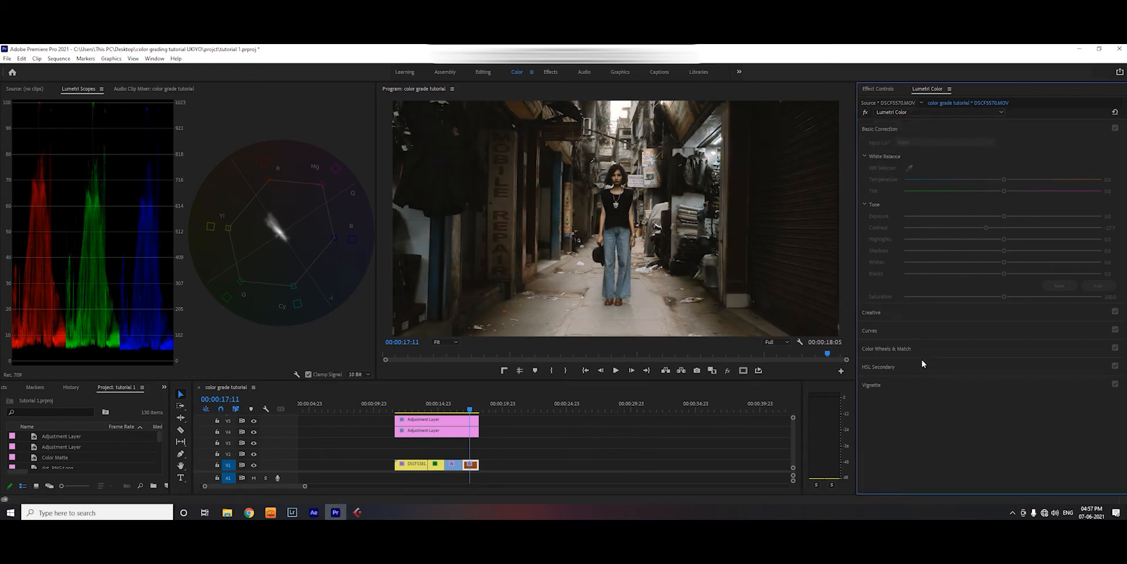
click(866, 112)
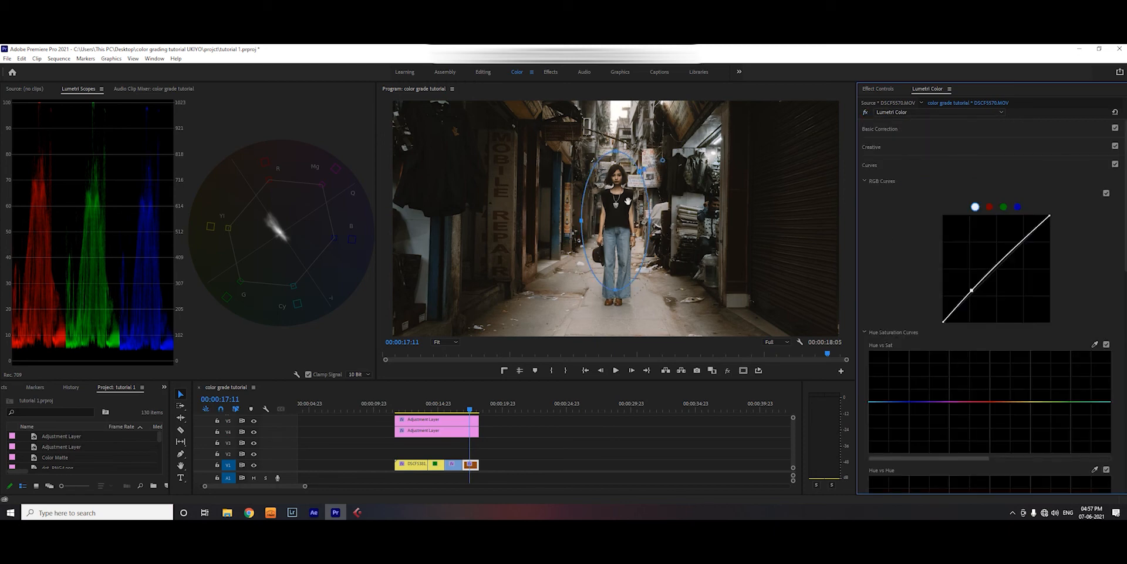
- Compare the alley shot with the masked effect's RGB Curves off and on, leaving them enabled
click(1106, 193)
click(1106, 193)
click(1106, 193)
click(1106, 193)
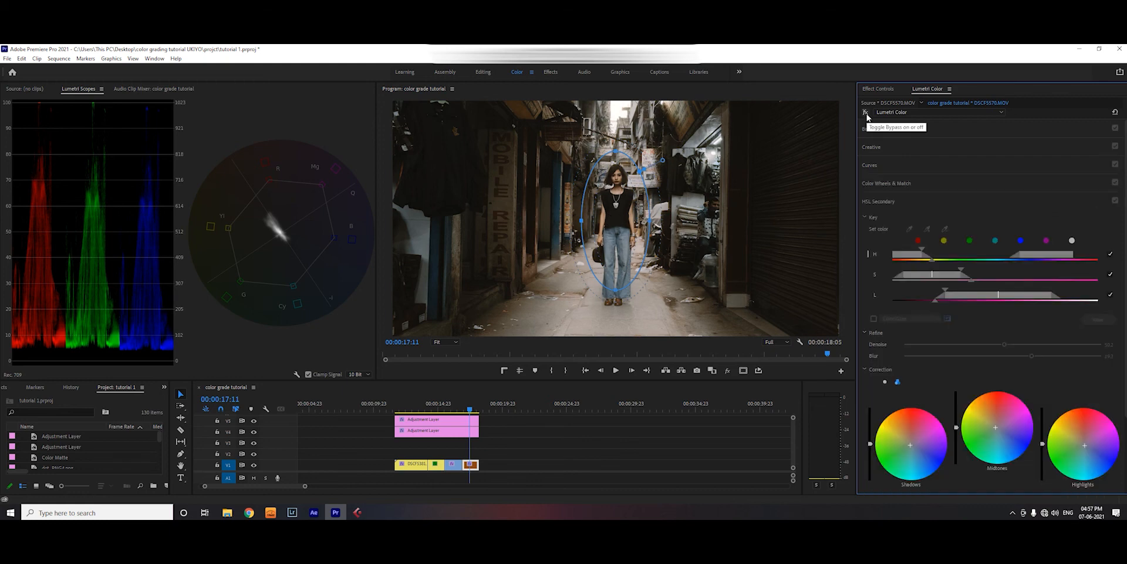
- Enable the alley clip's HSL Secondary effect, examine its key as a Color/Gray mask, and return to the normal view
click(866, 113)
click(865, 112)
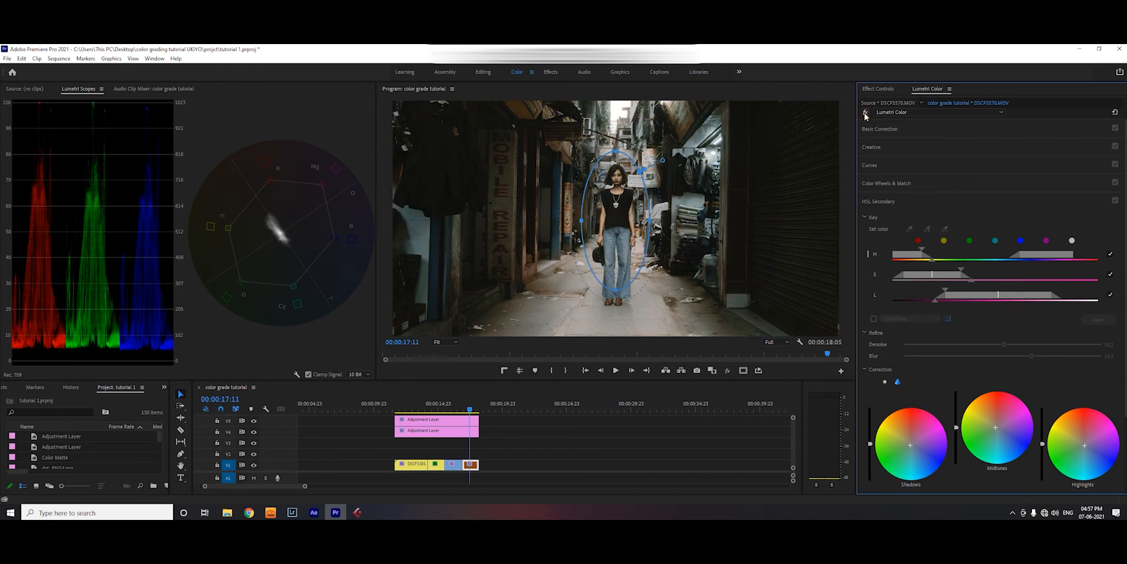
click(873, 318)
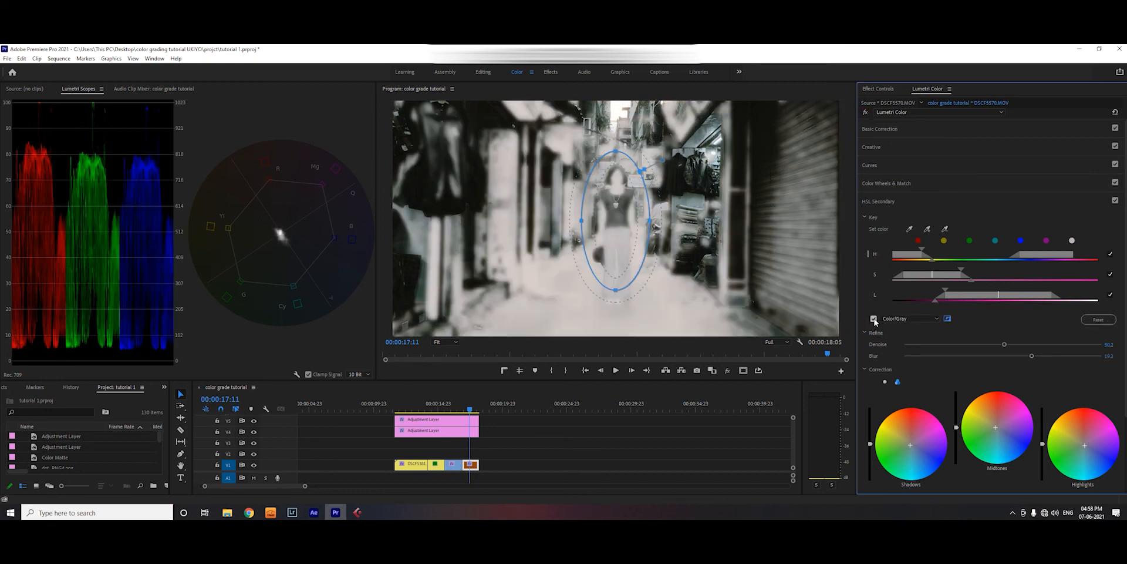
scroll(935, 374, down, 2)
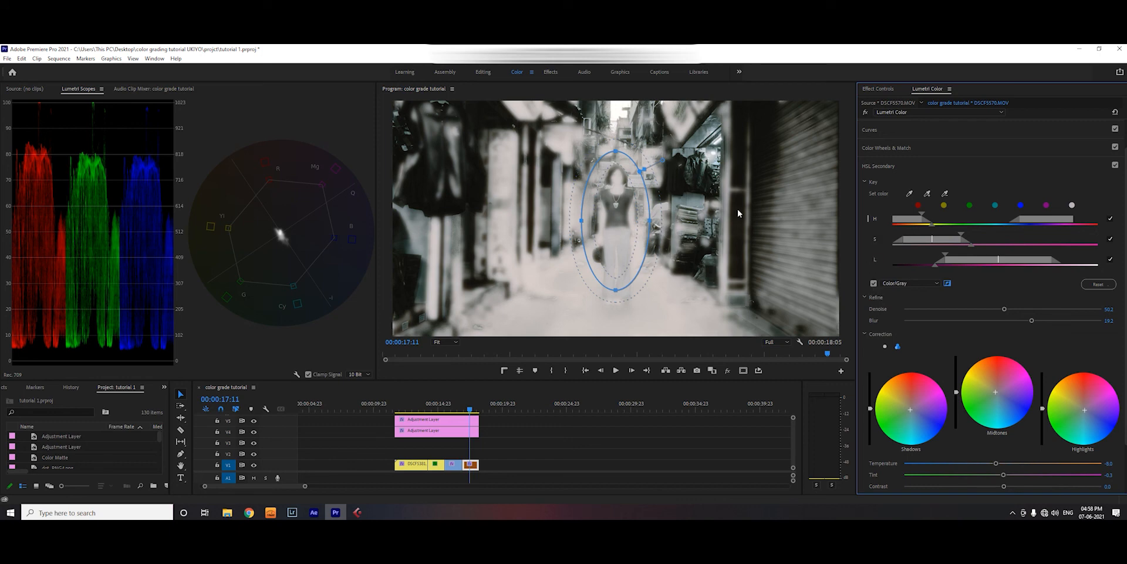
click(873, 283)
- Compare the alley shot with the HSL Secondary correction off and on, leaving it enabled
click(1115, 165)
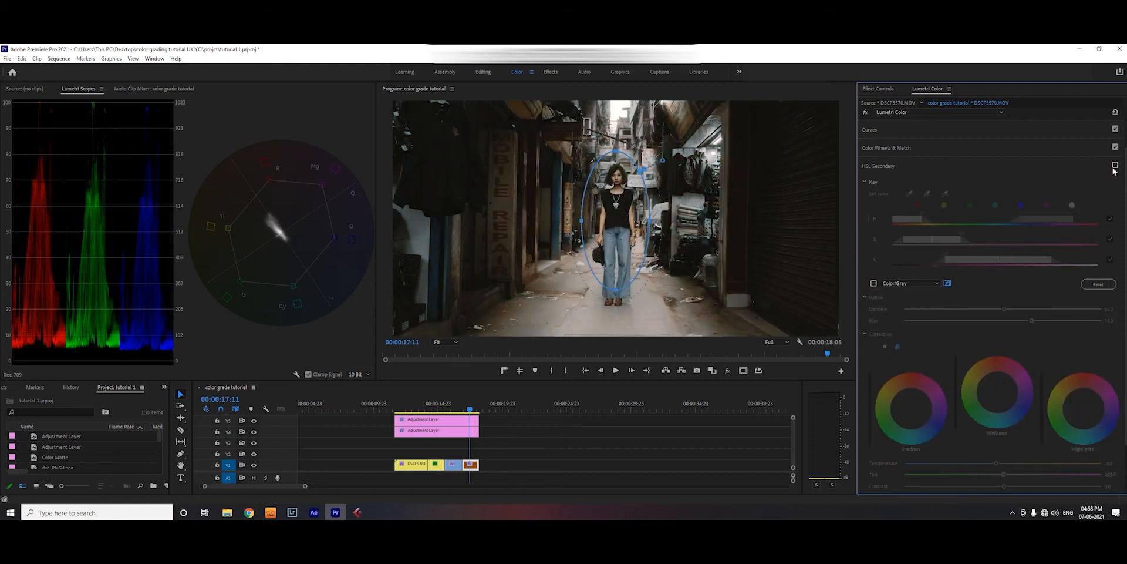
click(1115, 165)
click(1115, 165)
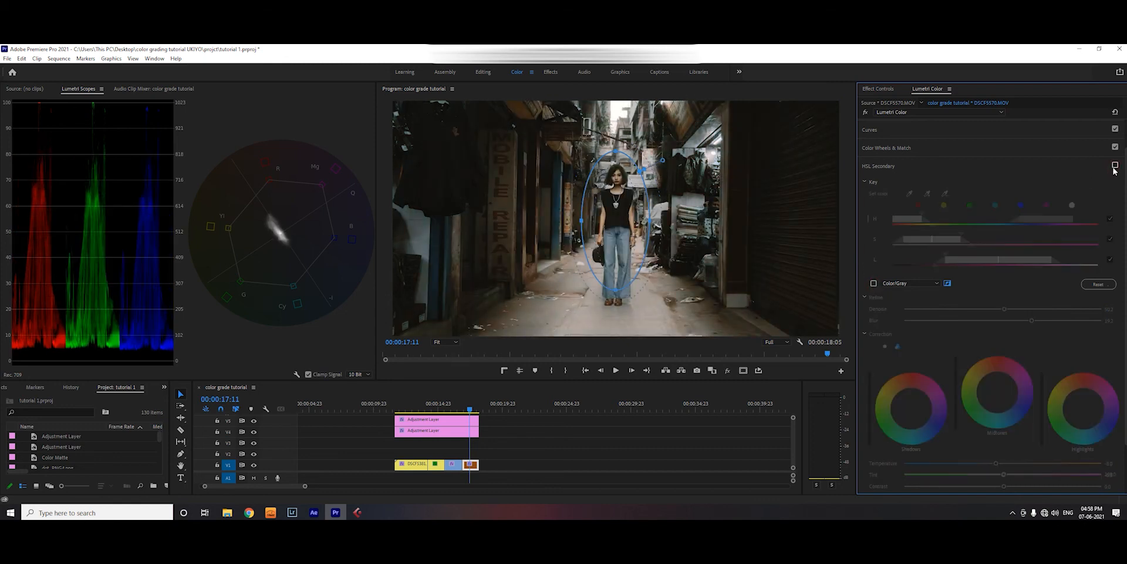
click(1114, 166)
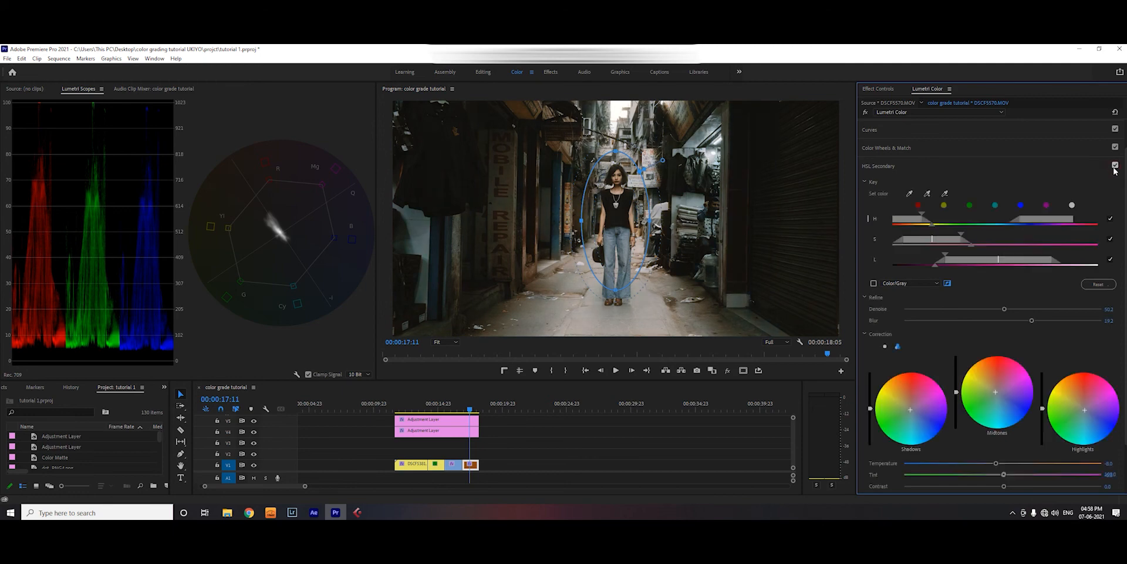